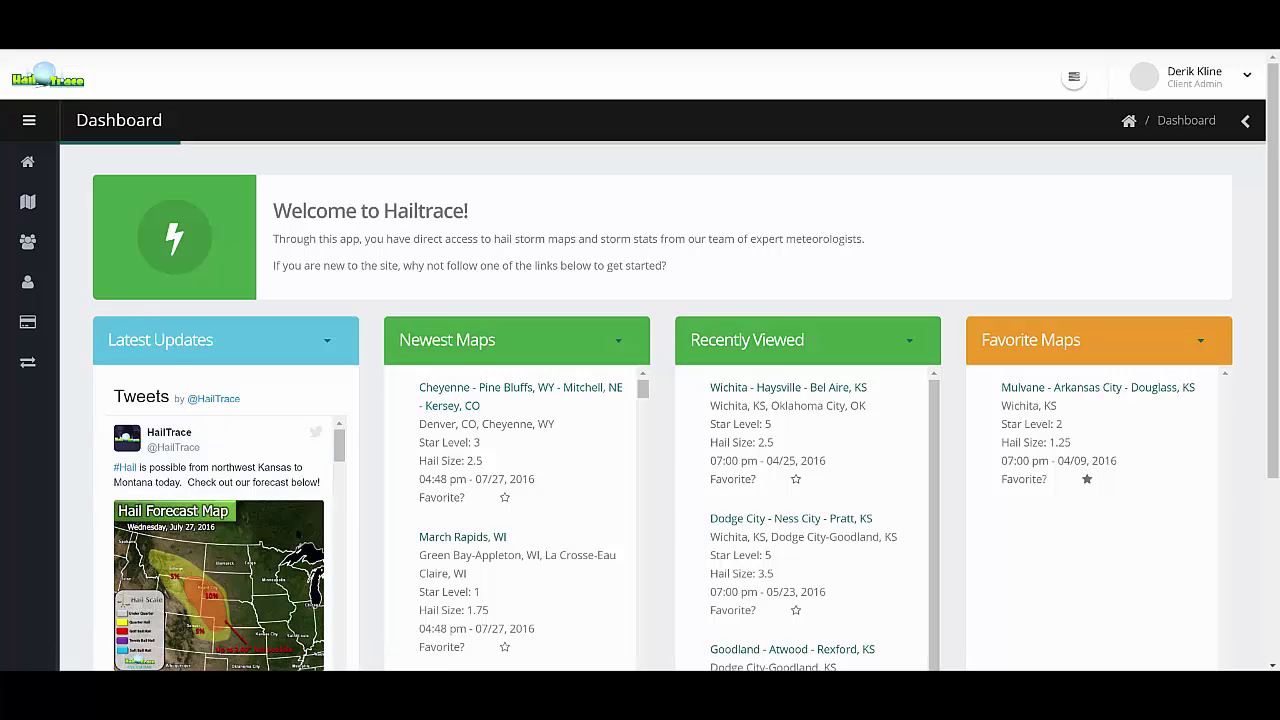
Look through the newest storm maps on the dashboard and open the Upload Clients page.
{"action": "scroll", "coordinate": [520, 520], "scroll_direction": "down", "scroll_amount": 5}
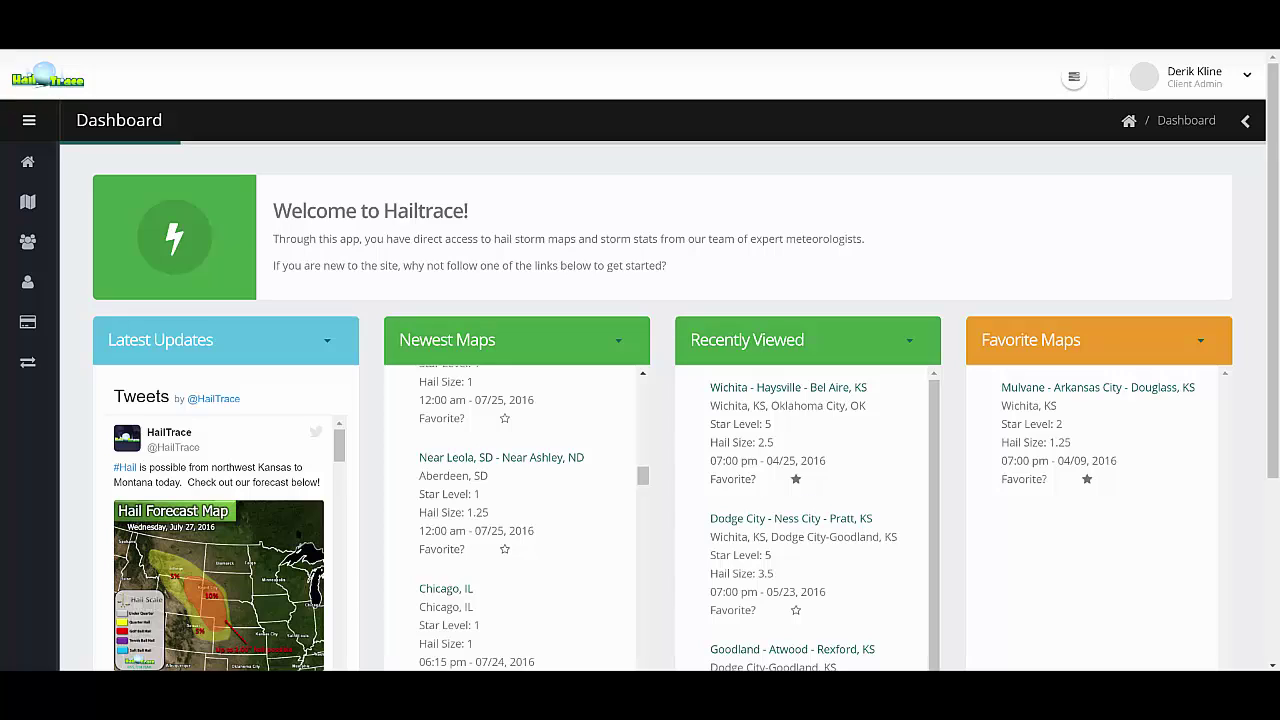
{"action": "mouse_move", "coordinate": [28, 242]}
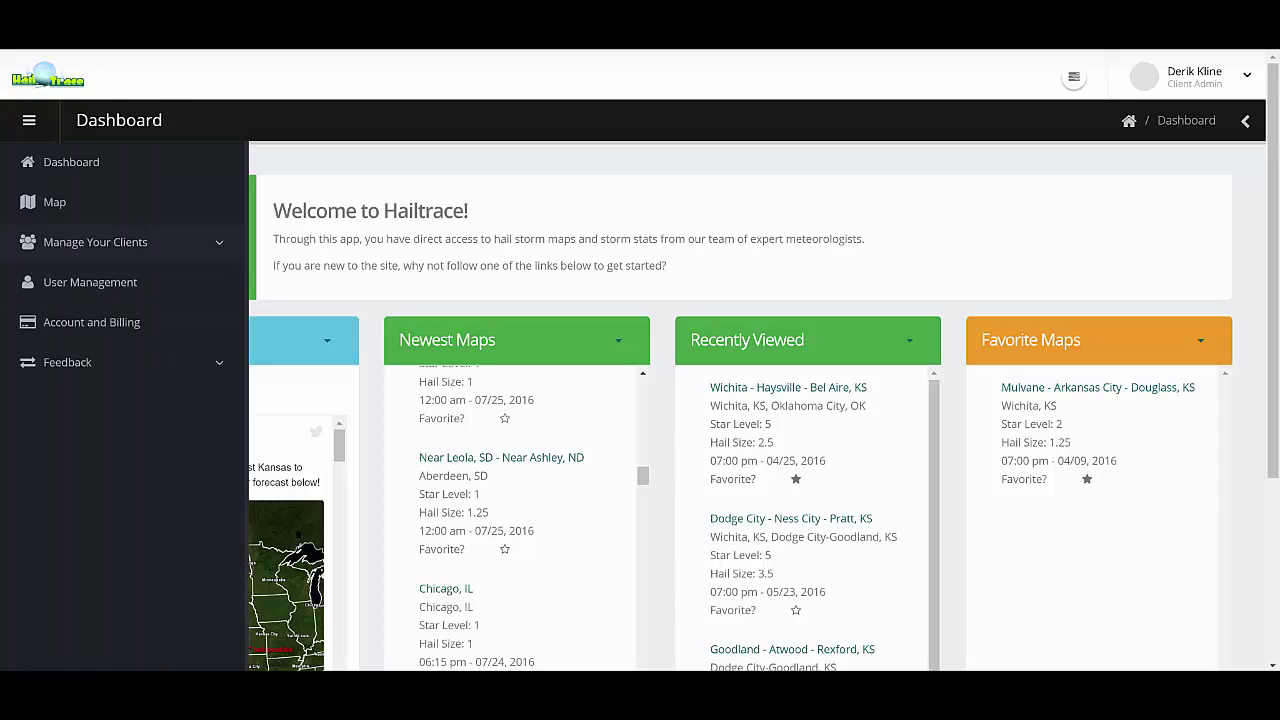
{"action": "left_click", "coordinate": [28, 242]}
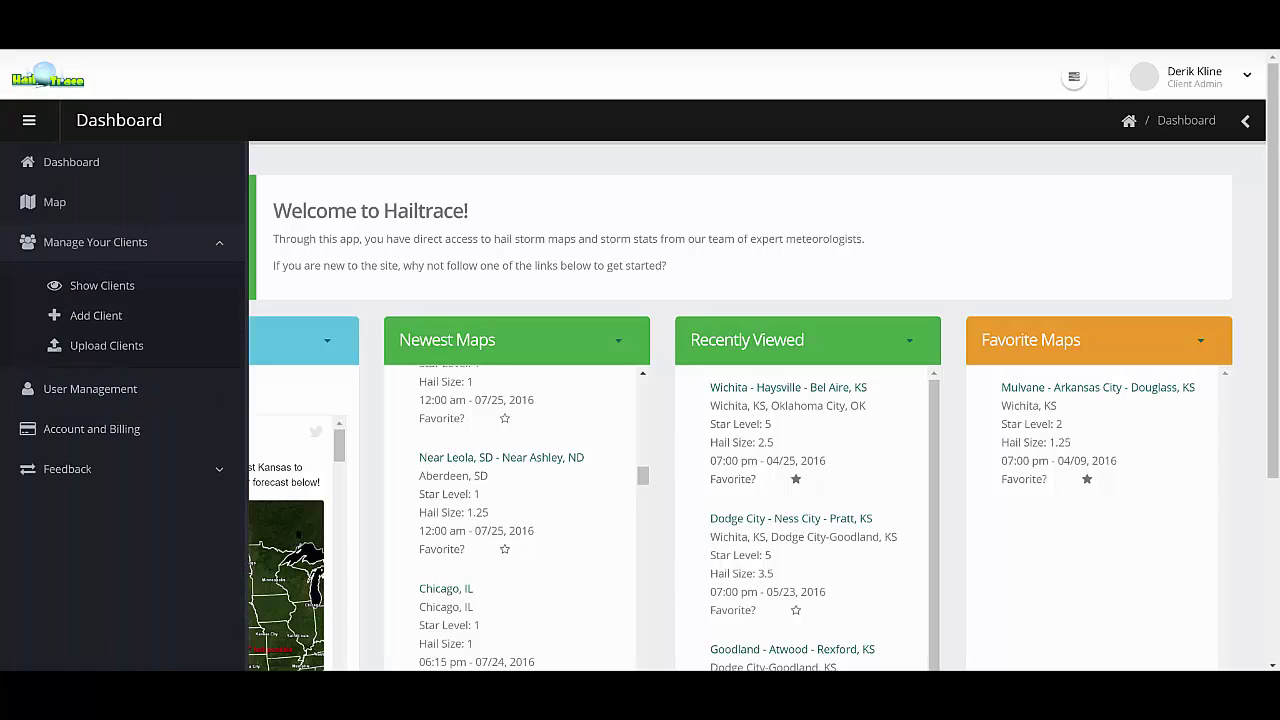
{"action": "left_click", "coordinate": [106, 345]}
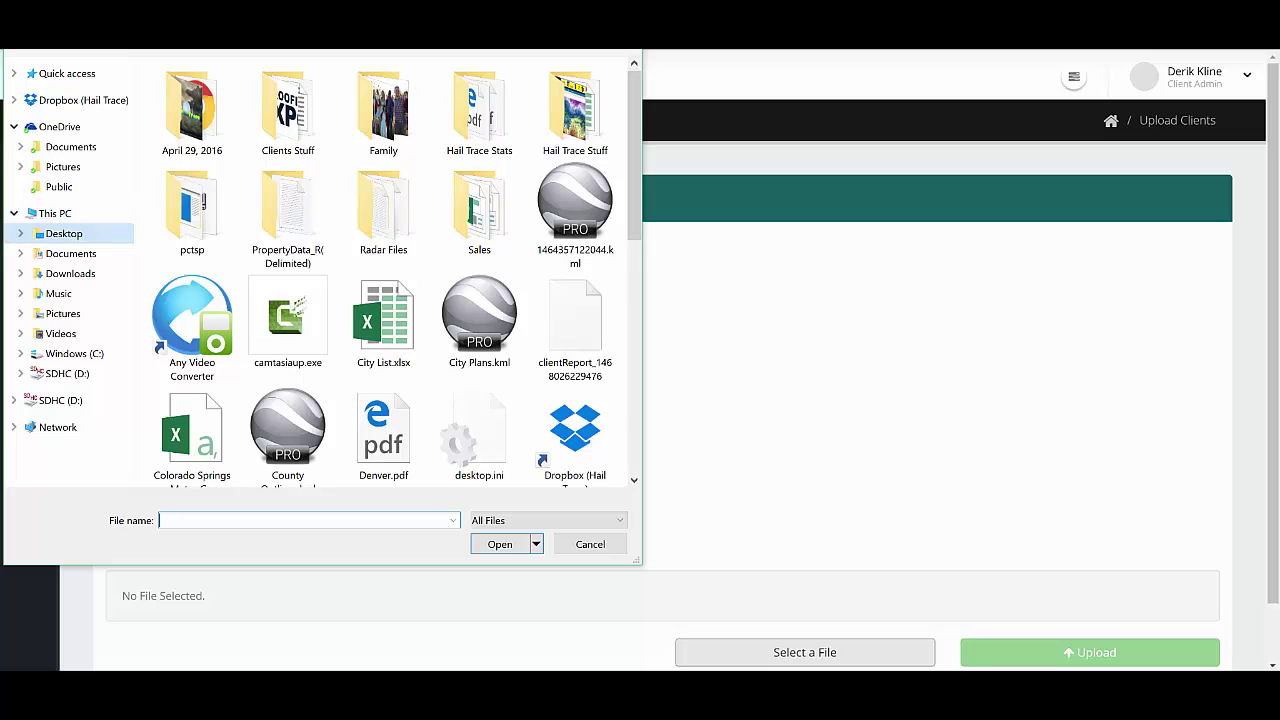
{"action": "scroll", "coordinate": [384, 320], "scroll_direction": "down", "scroll_amount": 5}
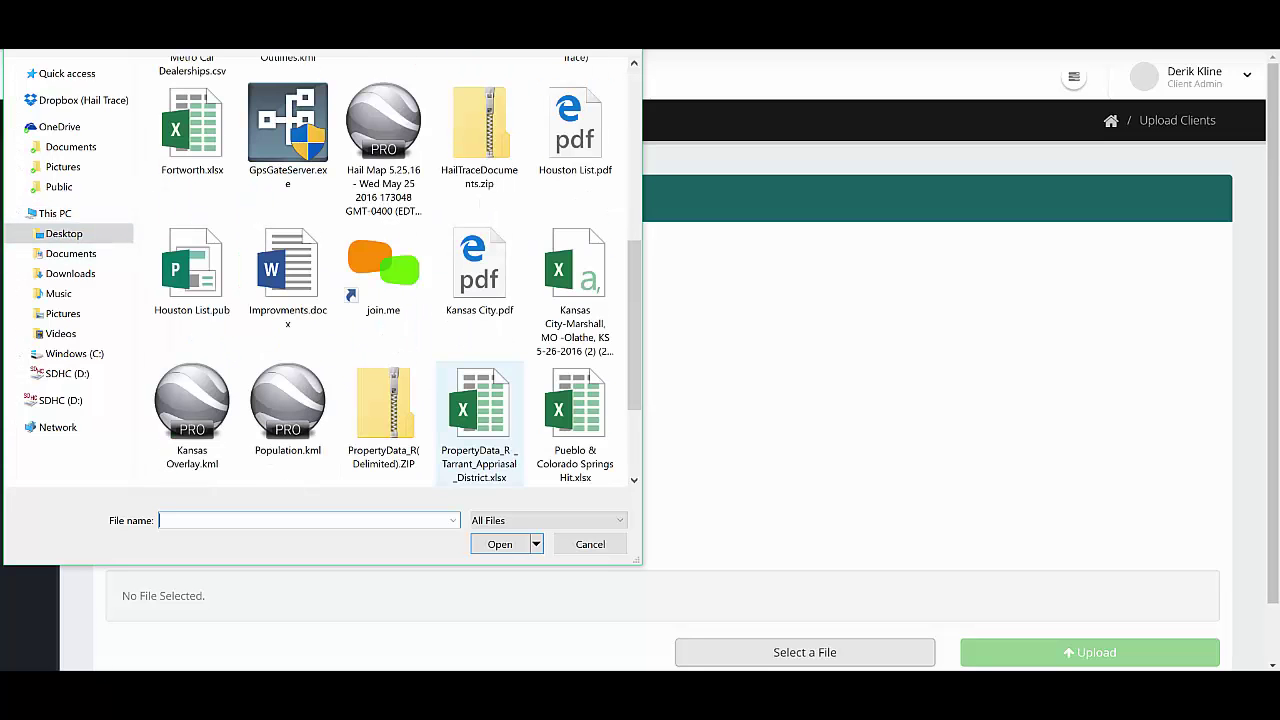
{"action": "scroll", "coordinate": [480, 420], "scroll_direction": "down", "scroll_amount": 3}
{"action": "left_click", "coordinate": [575, 425]}
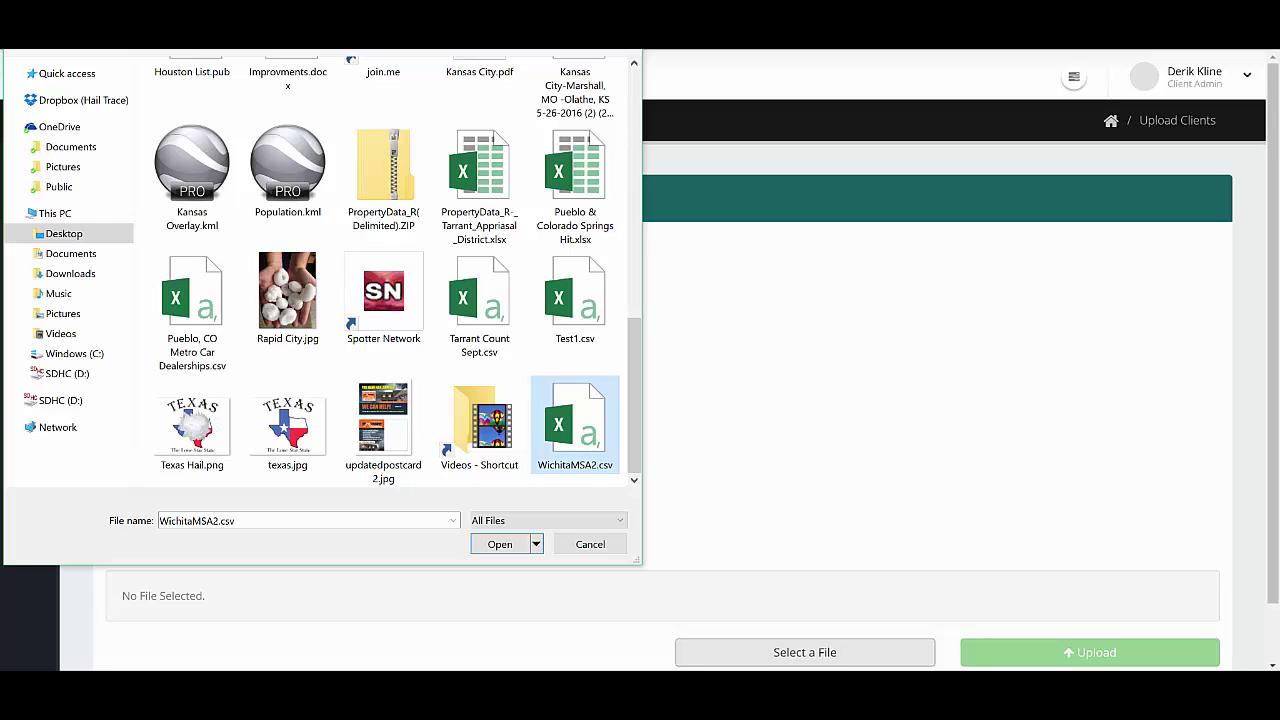
{"action": "left_click", "coordinate": [589, 544]}
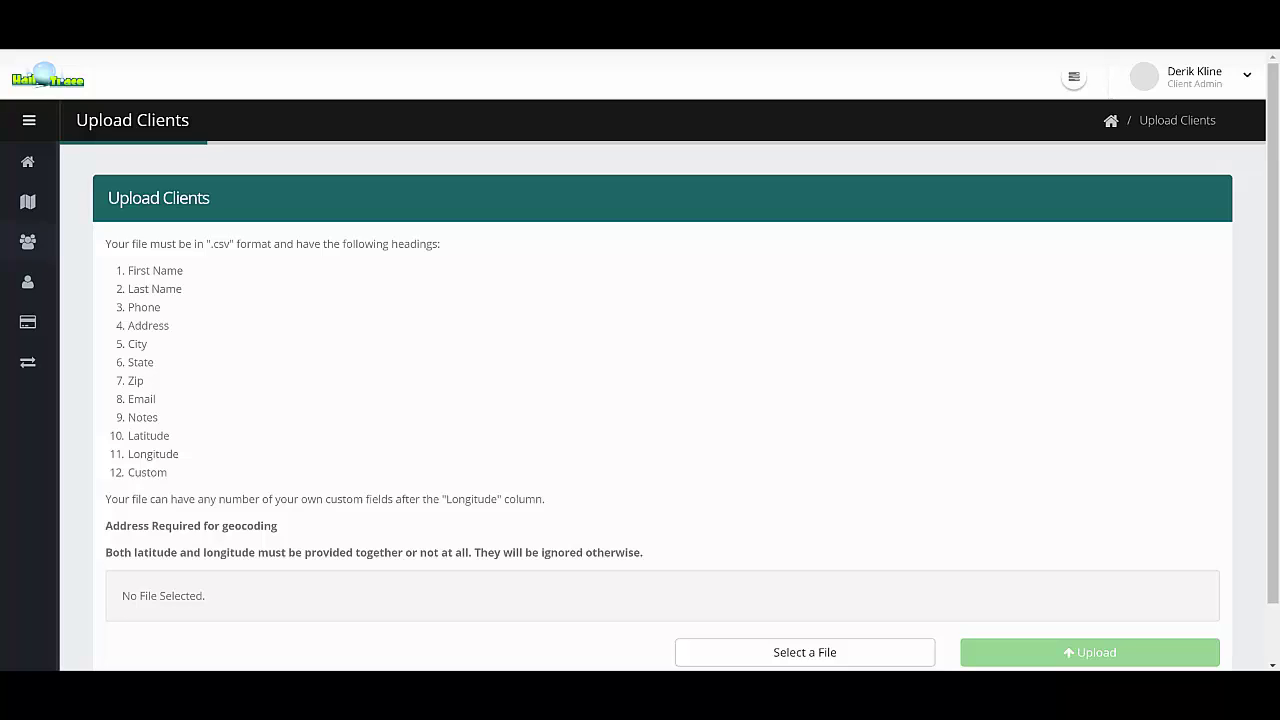
Open the hail map and zoom in on the client cluster around Wichita, Kansas.
{"action": "mouse_move", "coordinate": [30, 429]}
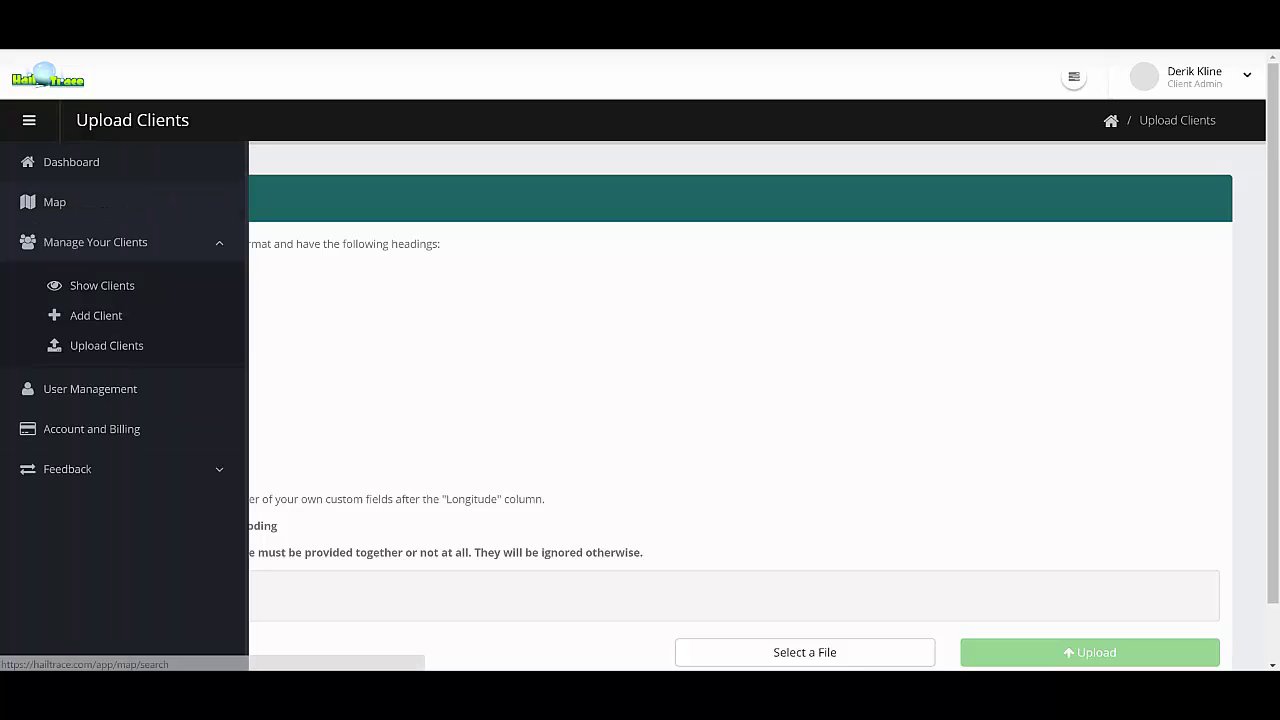
{"action": "left_click", "coordinate": [54, 202]}
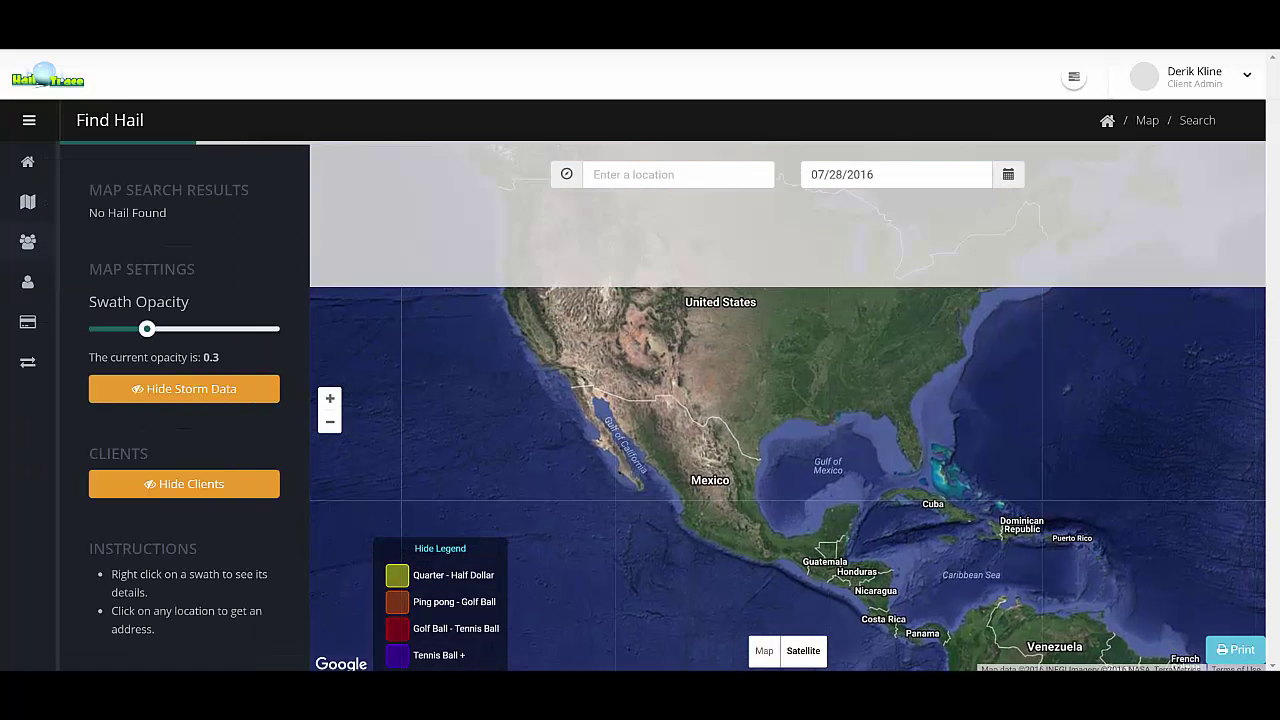
{"action": "scroll", "coordinate": [782, 338], "scroll_direction": "up", "scroll_amount": 1}
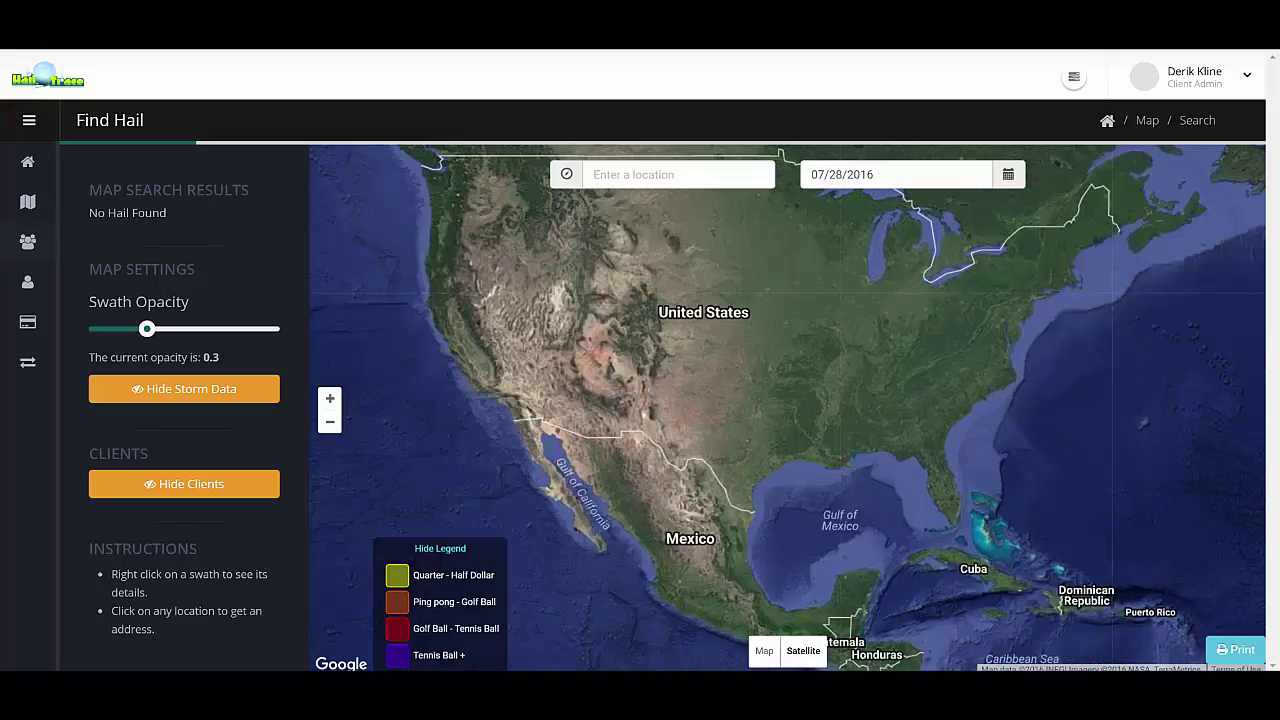
{"action": "scroll", "coordinate": [761, 343], "scroll_direction": "up", "scroll_amount": 1}
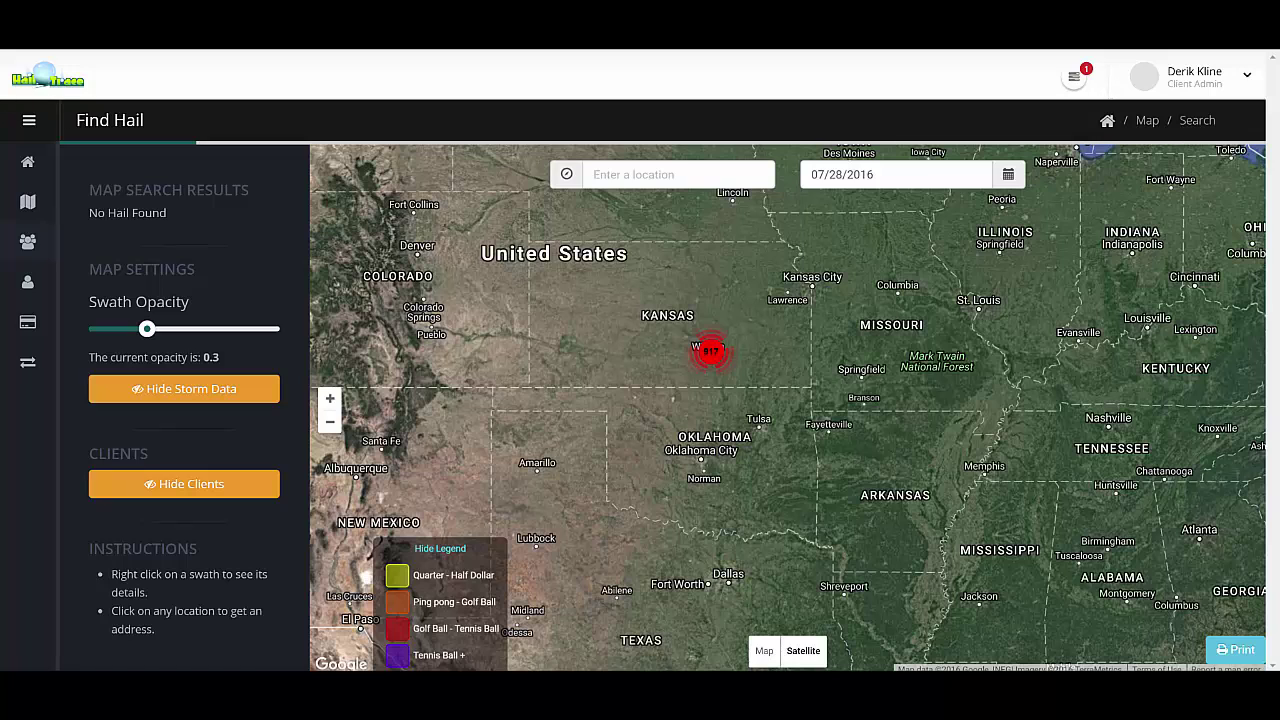
{"action": "left_click", "coordinate": [711, 351]}
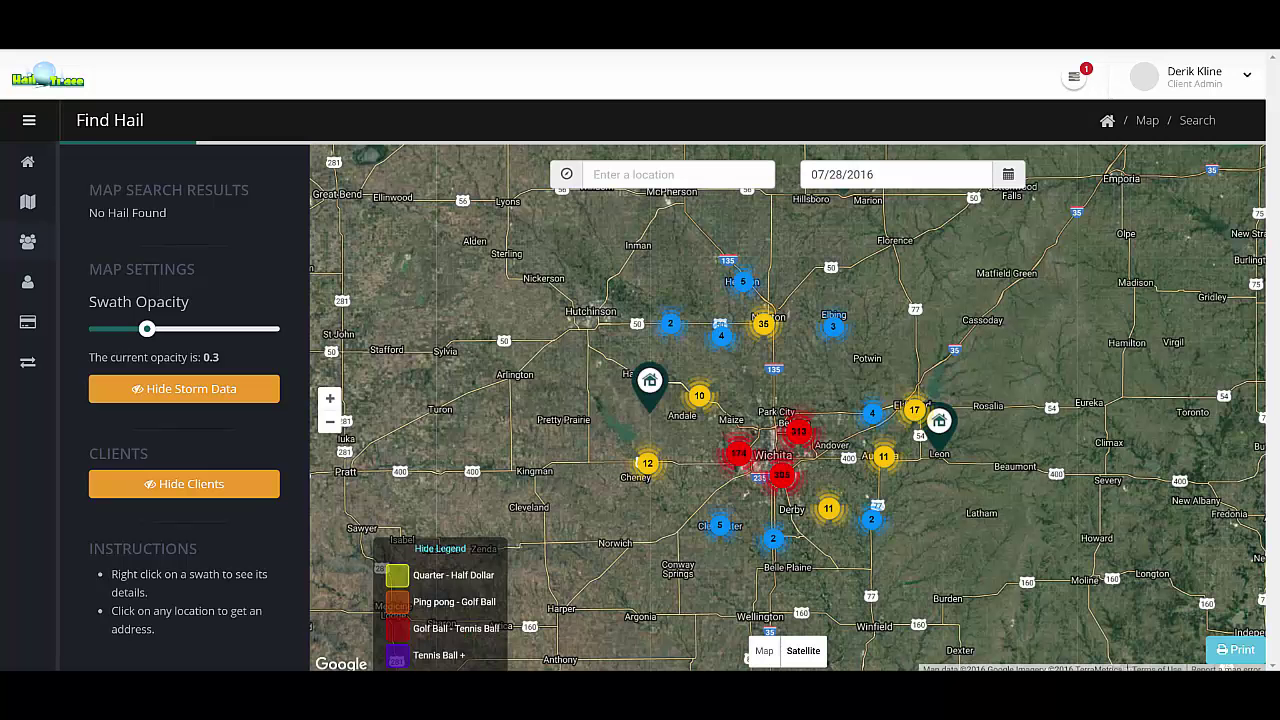
Examine the address details and available options of the hospital client west of Wichita, and close its details.
{"action": "scroll", "coordinate": [724, 427], "scroll_direction": "up", "scroll_amount": 1}
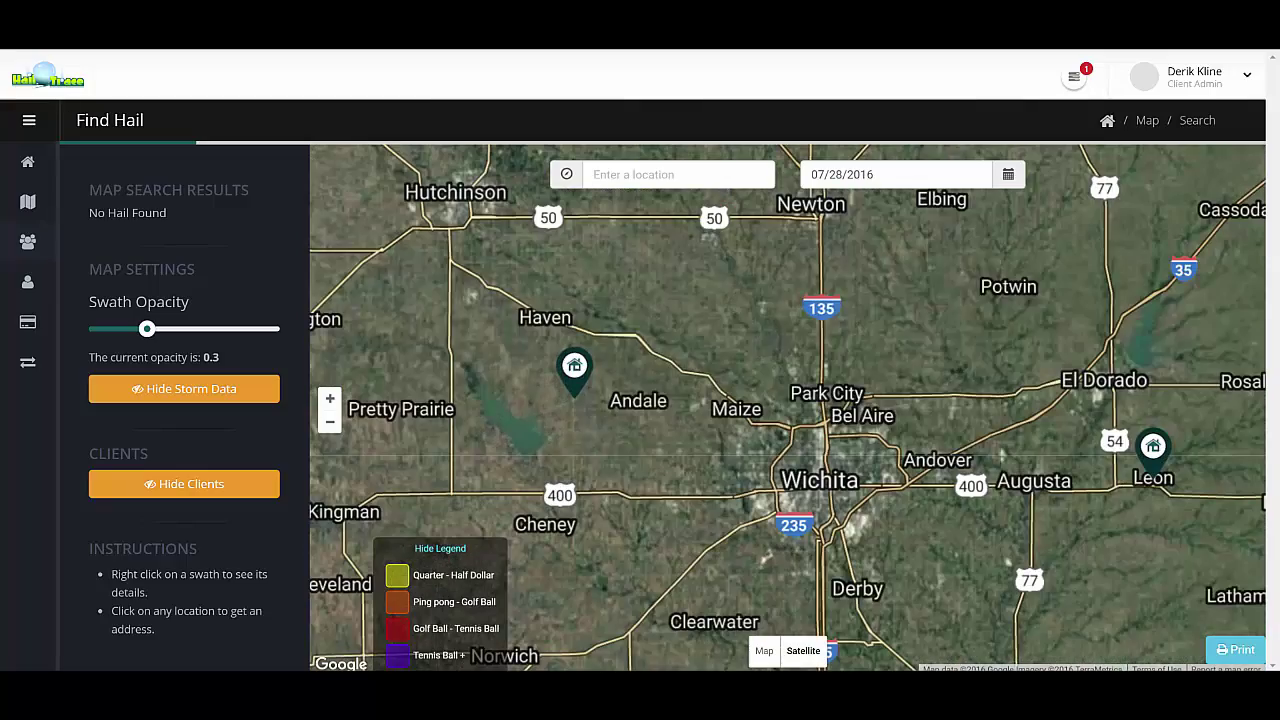
{"action": "scroll", "coordinate": [718, 428], "scroll_direction": "up", "scroll_amount": 1}
{"action": "scroll", "coordinate": [722, 429], "scroll_direction": "up", "scroll_amount": 2}
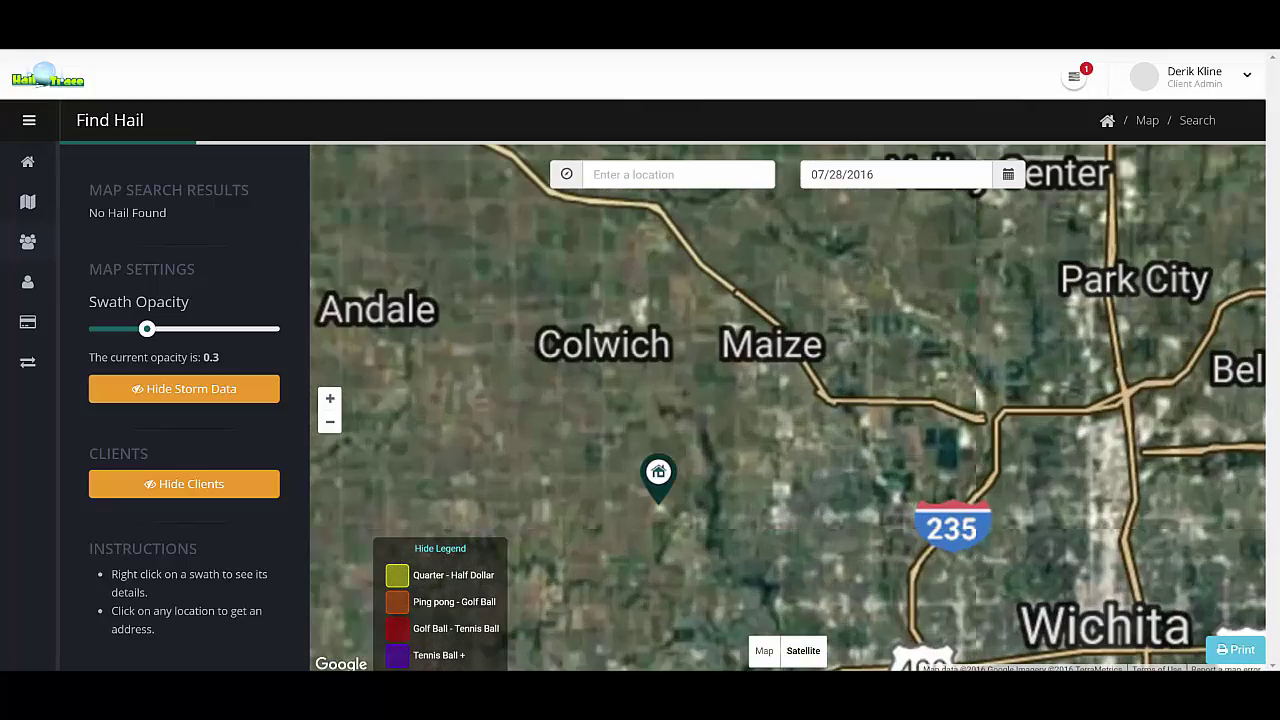
{"action": "left_click", "coordinate": [759, 342]}
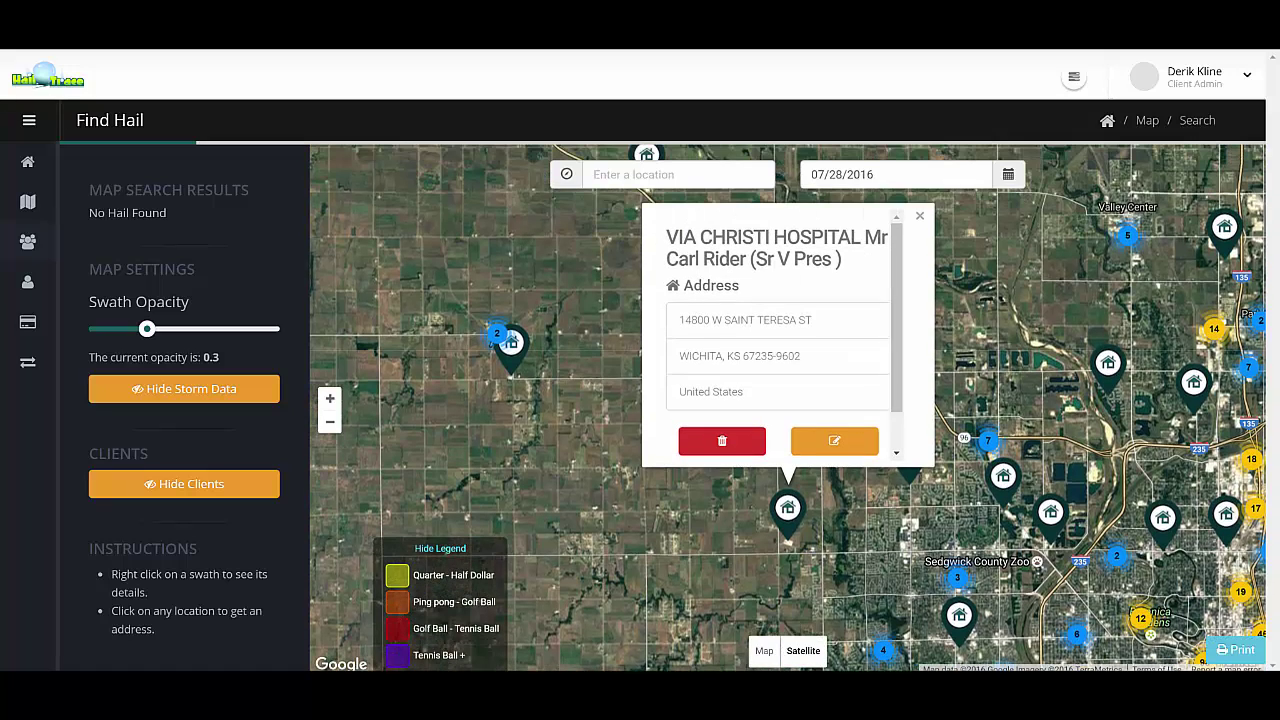
{"action": "scroll", "coordinate": [778, 340], "scroll_direction": "down", "scroll_amount": 1}
{"action": "scroll", "coordinate": [778, 340], "scroll_direction": "down", "scroll_amount": 2}
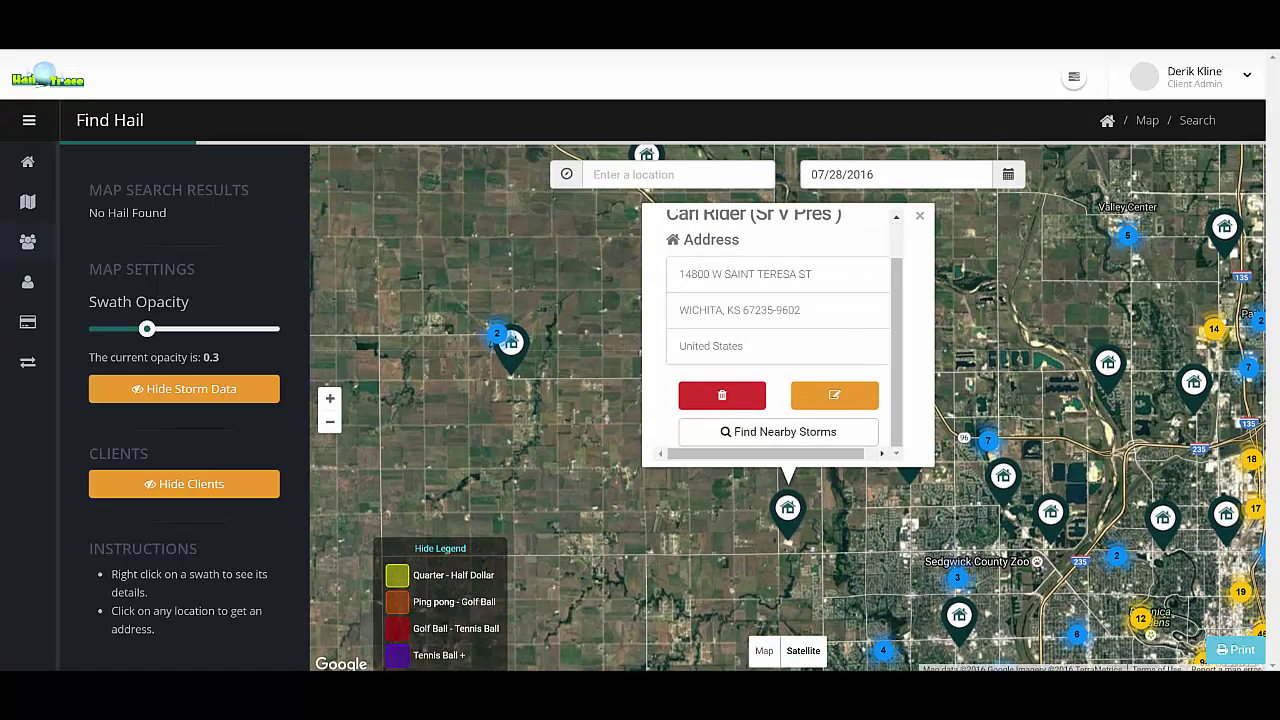
{"action": "left_click", "coordinate": [919, 215]}
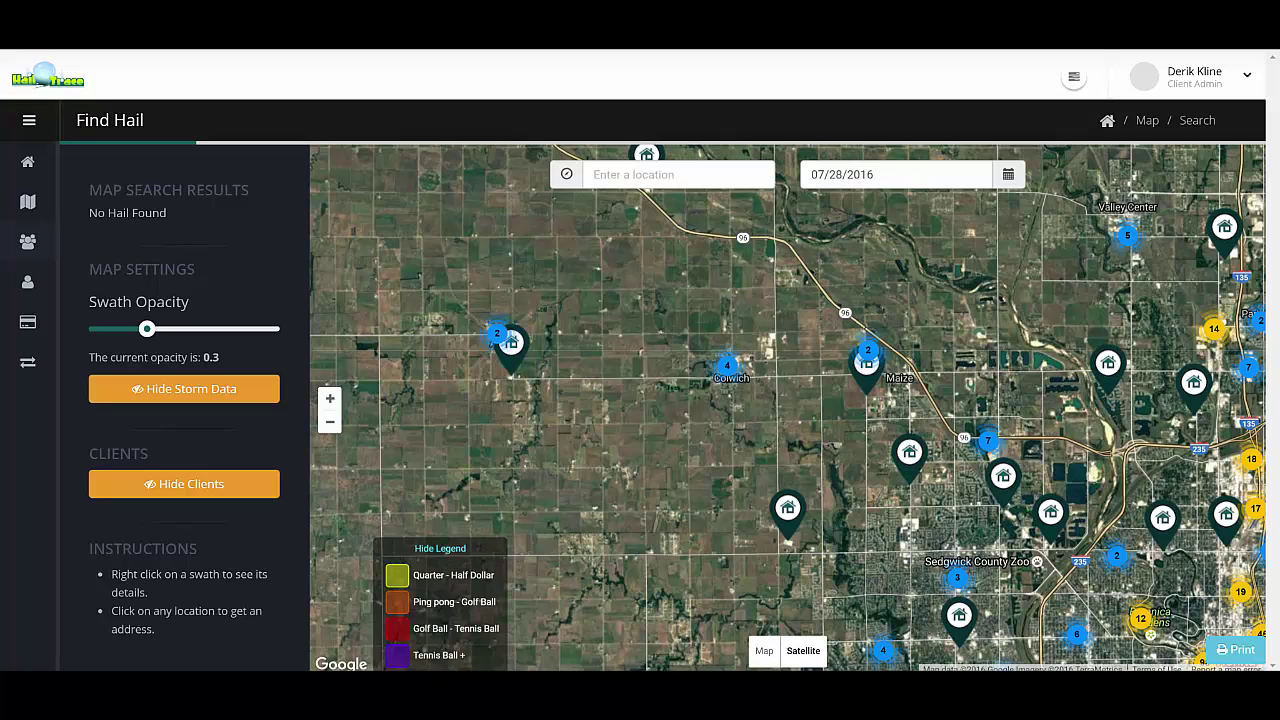
Search for hail on 04/25/2016 and look through that day's storm results.
{"action": "left_click", "coordinate": [1008, 174]}
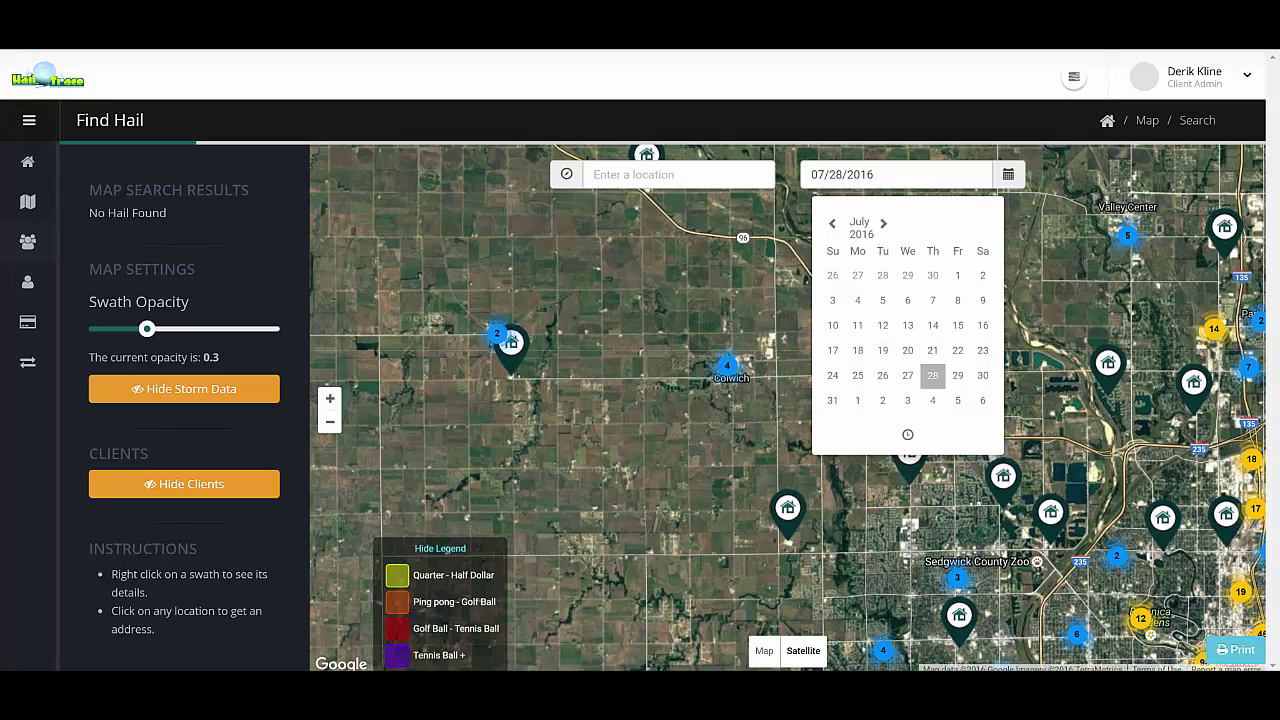
{"action": "left_click", "coordinate": [832, 223]}
{"action": "left_click", "coordinate": [832, 223]}
{"action": "left_click", "coordinate": [832, 223]}
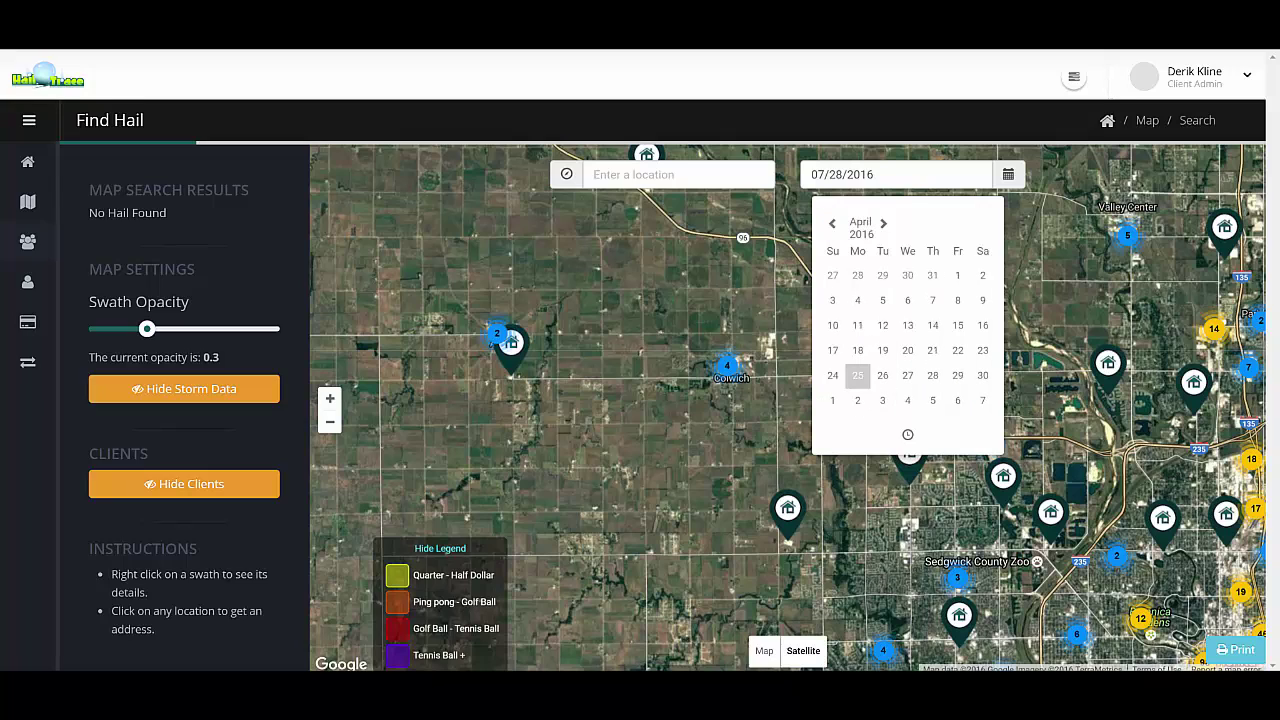
{"action": "left_click", "coordinate": [857, 375]}
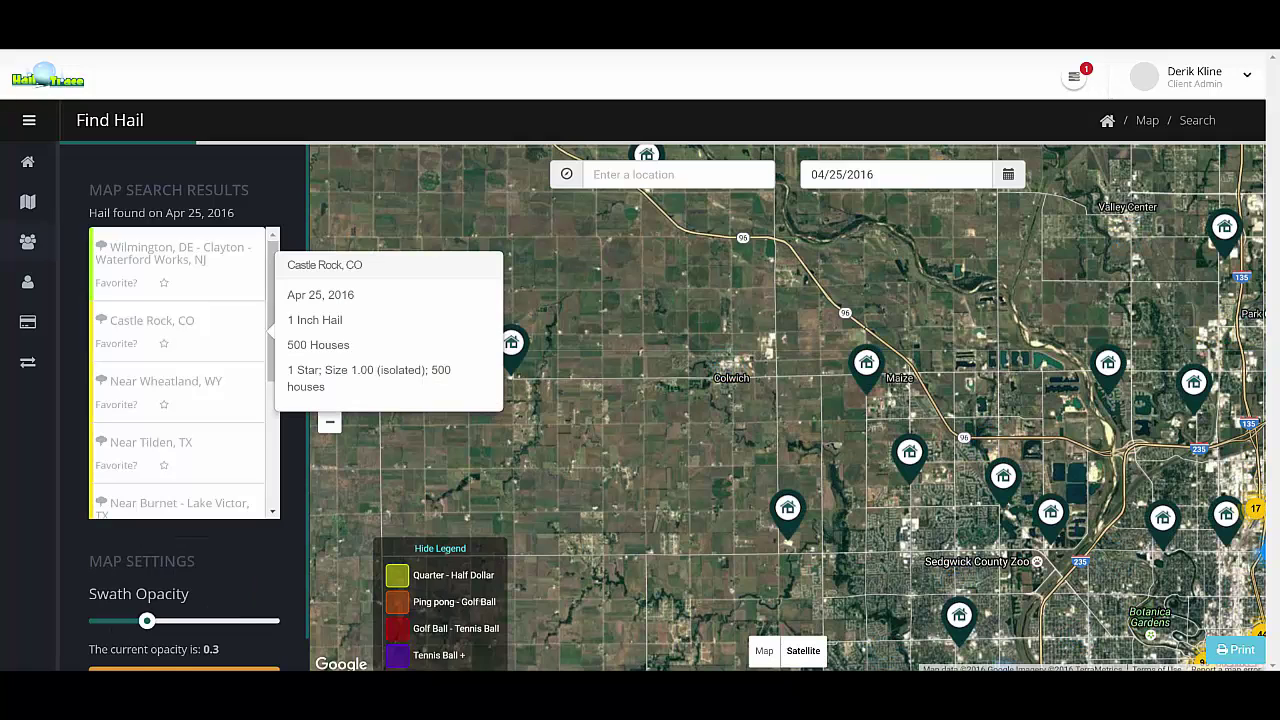
{"action": "scroll", "coordinate": [180, 375], "scroll_direction": "down", "scroll_amount": 3}
{"action": "scroll", "coordinate": [184, 377], "scroll_direction": "down", "scroll_amount": 1}
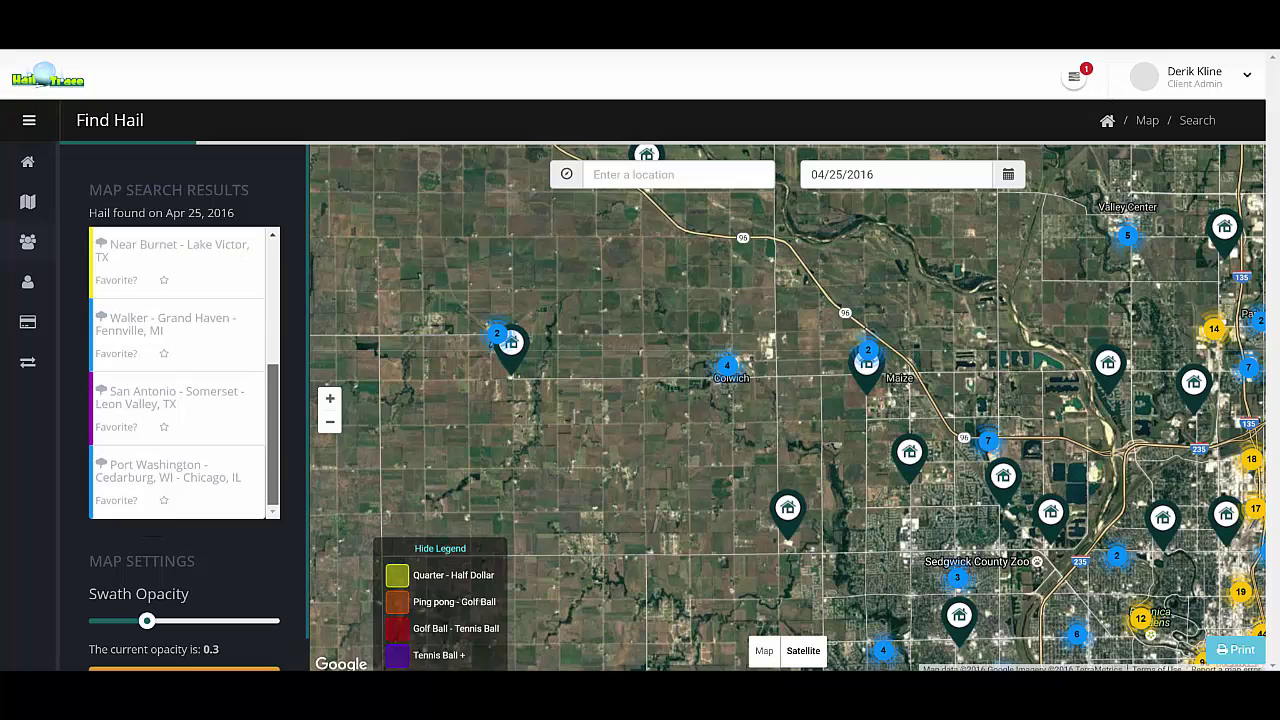
{"action": "scroll", "coordinate": [184, 375], "scroll_direction": "up", "scroll_amount": 6}
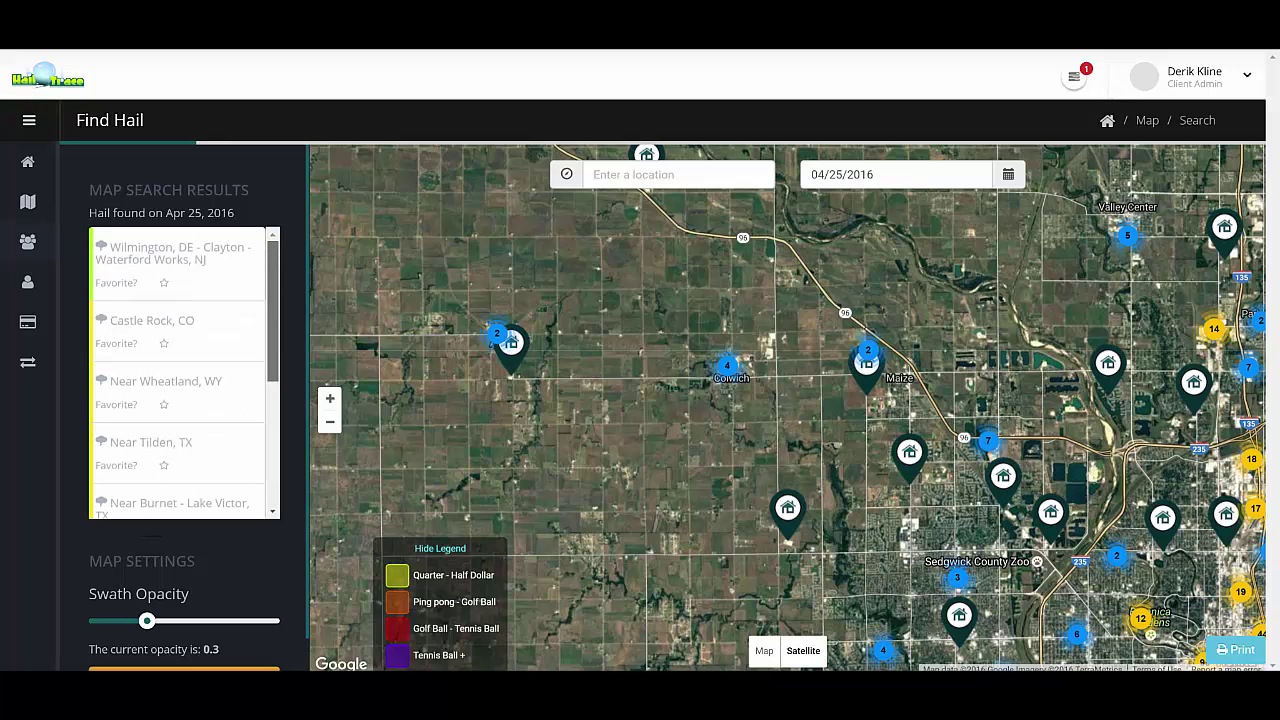
Change the hail search date to 04/26/2016 and load the Wichita - Haysville - Bel Aire, KS storm on the map.
{"action": "left_click", "coordinate": [1008, 174]}
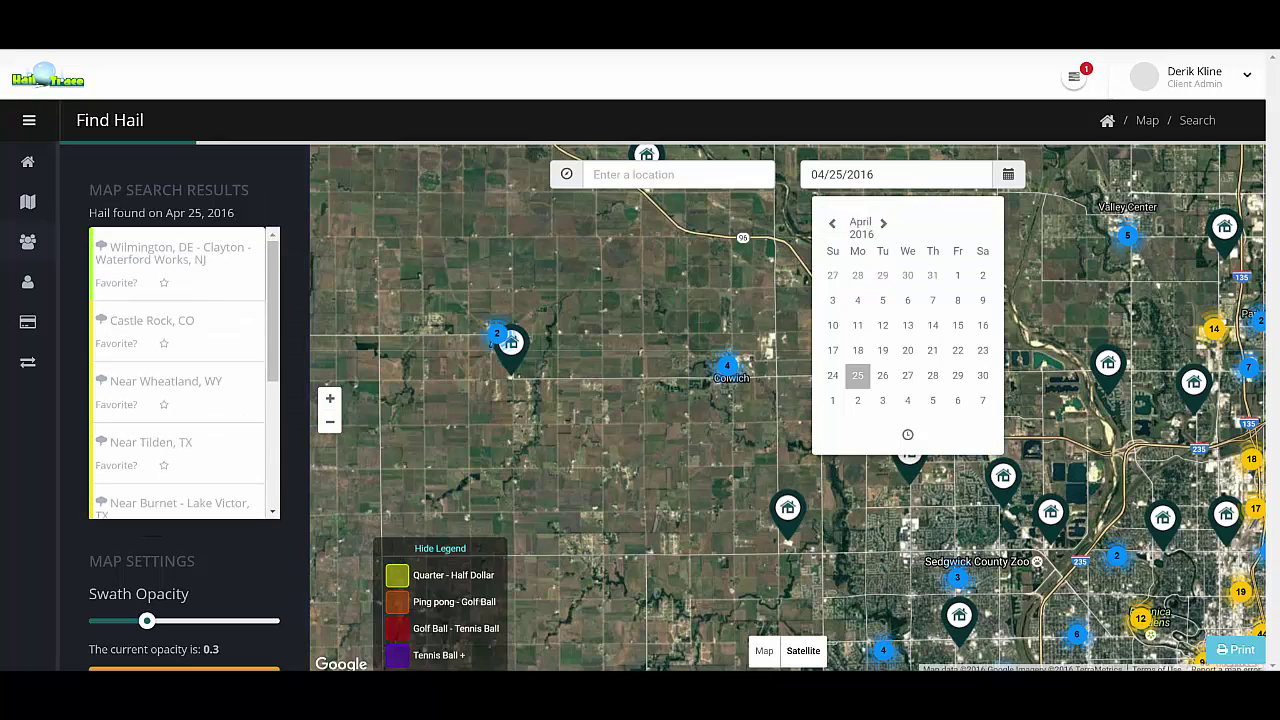
{"action": "left_click", "coordinate": [883, 377]}
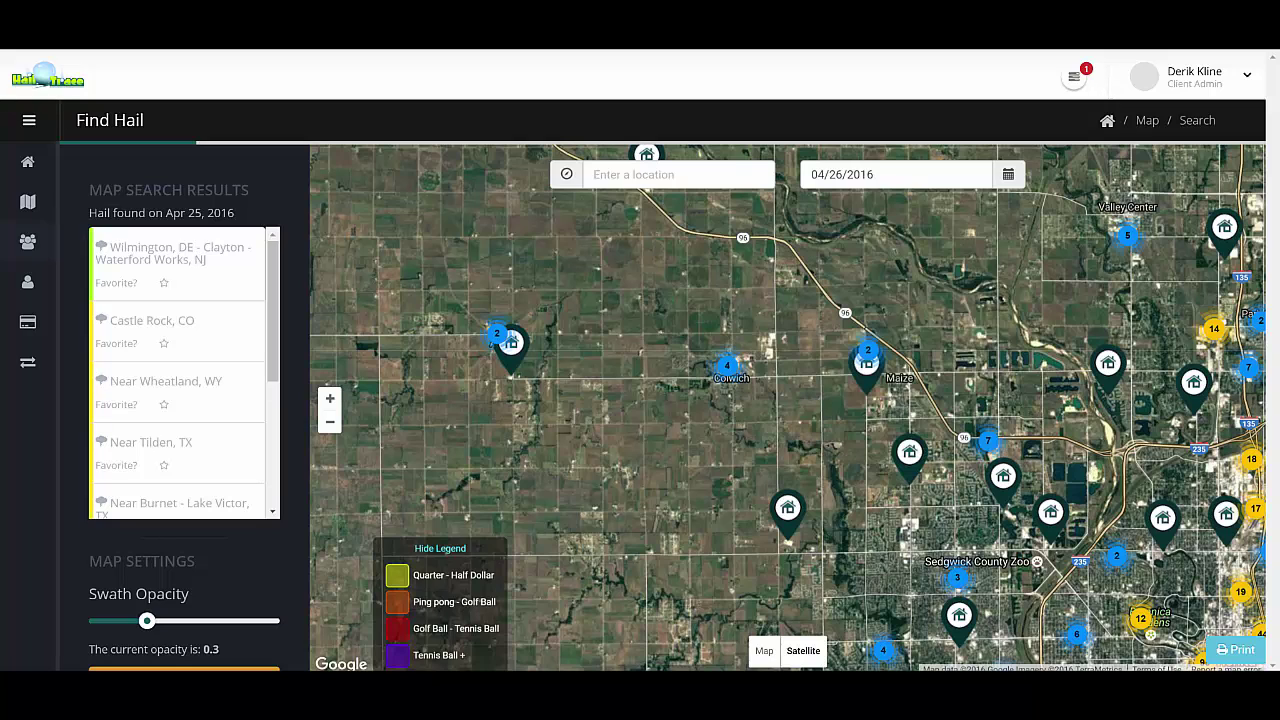
{"action": "scroll", "coordinate": [184, 375], "scroll_direction": "down", "scroll_amount": 2}
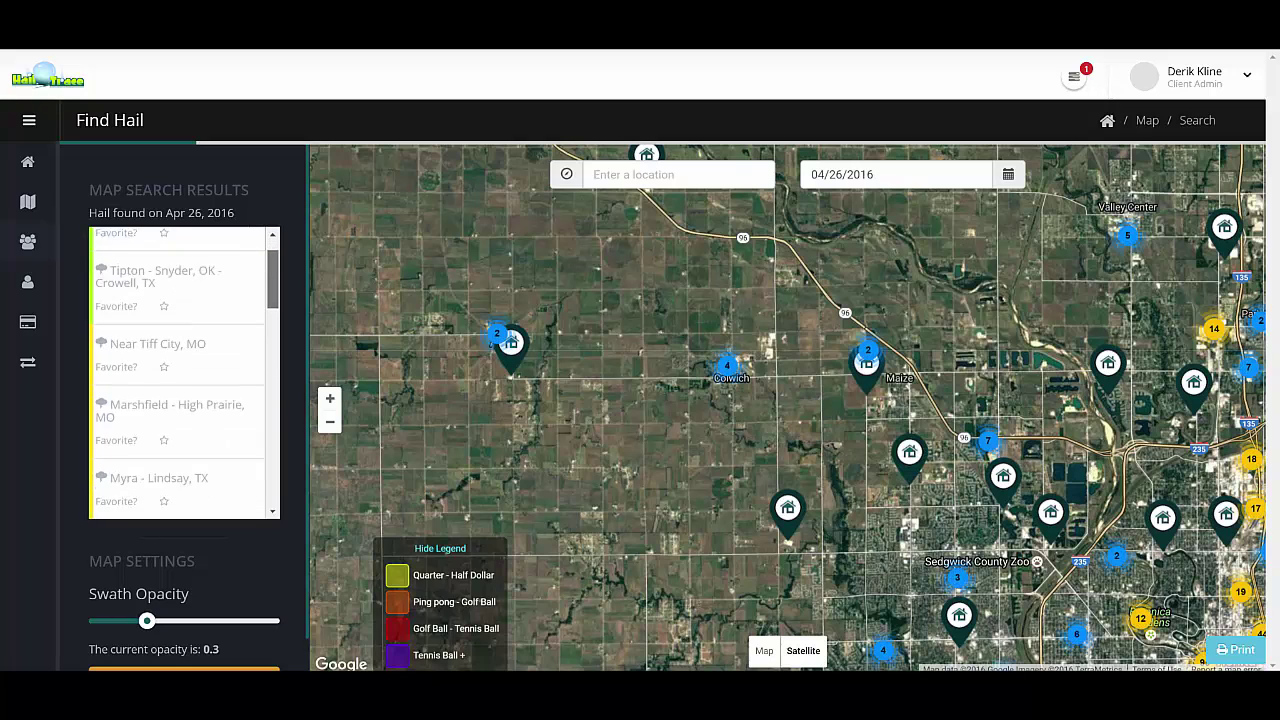
{"action": "scroll", "coordinate": [184, 375], "scroll_direction": "down", "scroll_amount": 5}
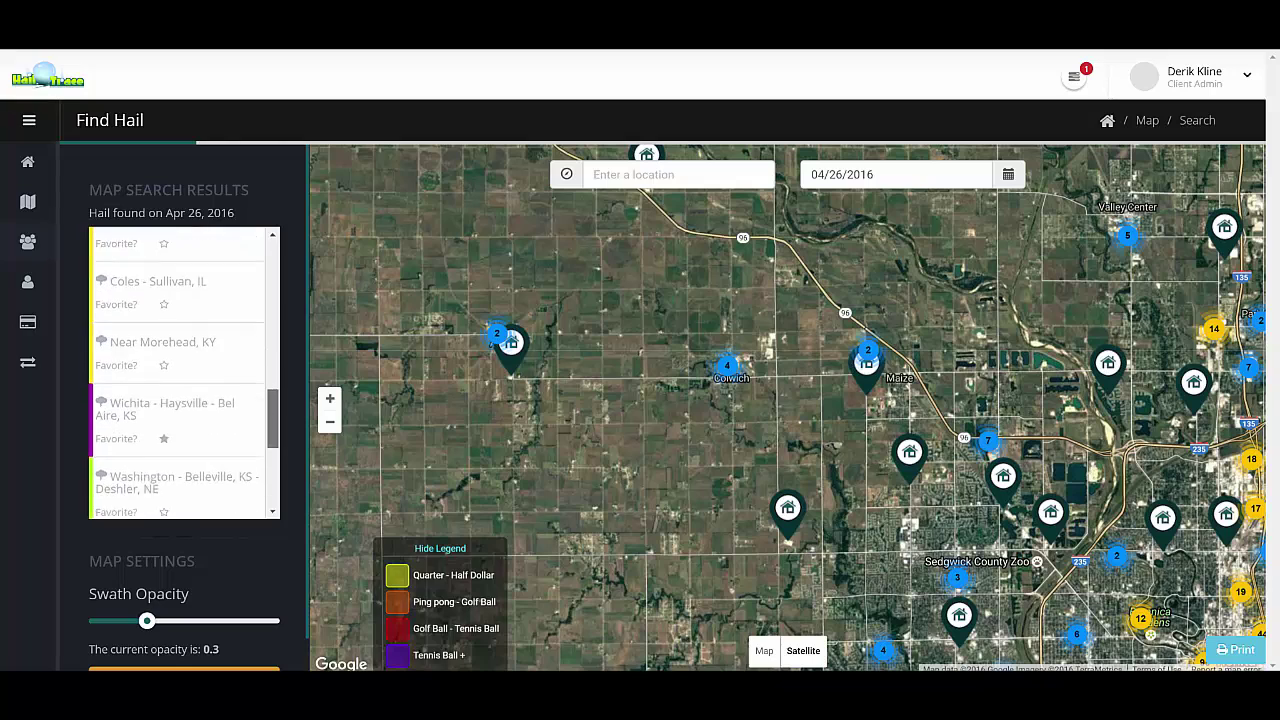
{"action": "mouse_move", "coordinate": [177, 345]}
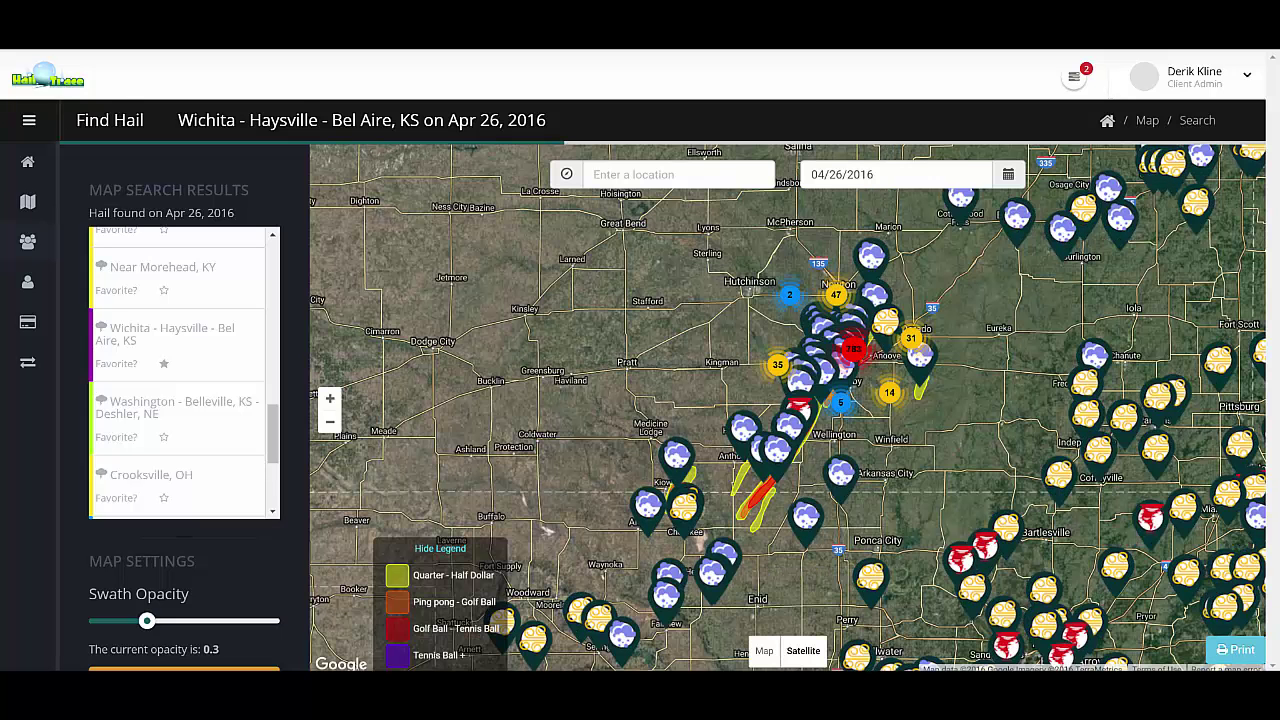
Examine the time, location, county and state of a hail report southwest of Wichita, and close the report.
{"action": "left_click", "coordinate": [763, 448]}
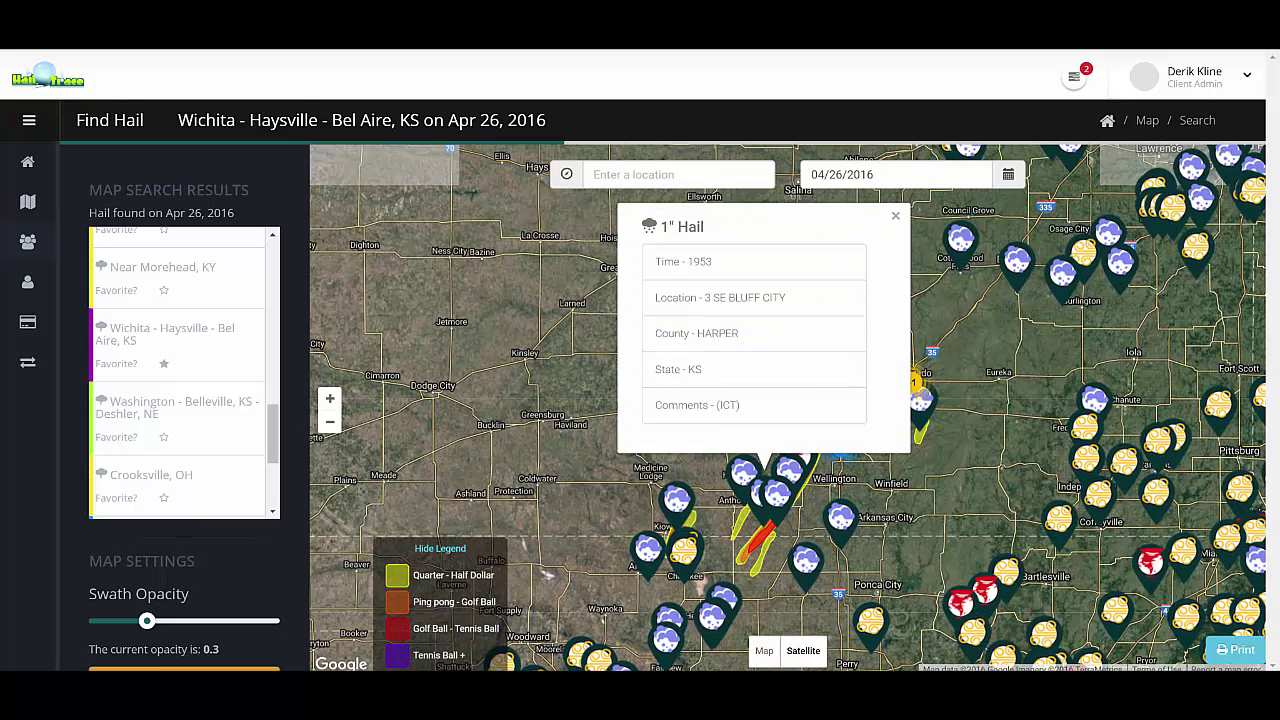
{"action": "left_click_drag", "start_coordinate": [687, 261], "coordinate": [786, 297]}
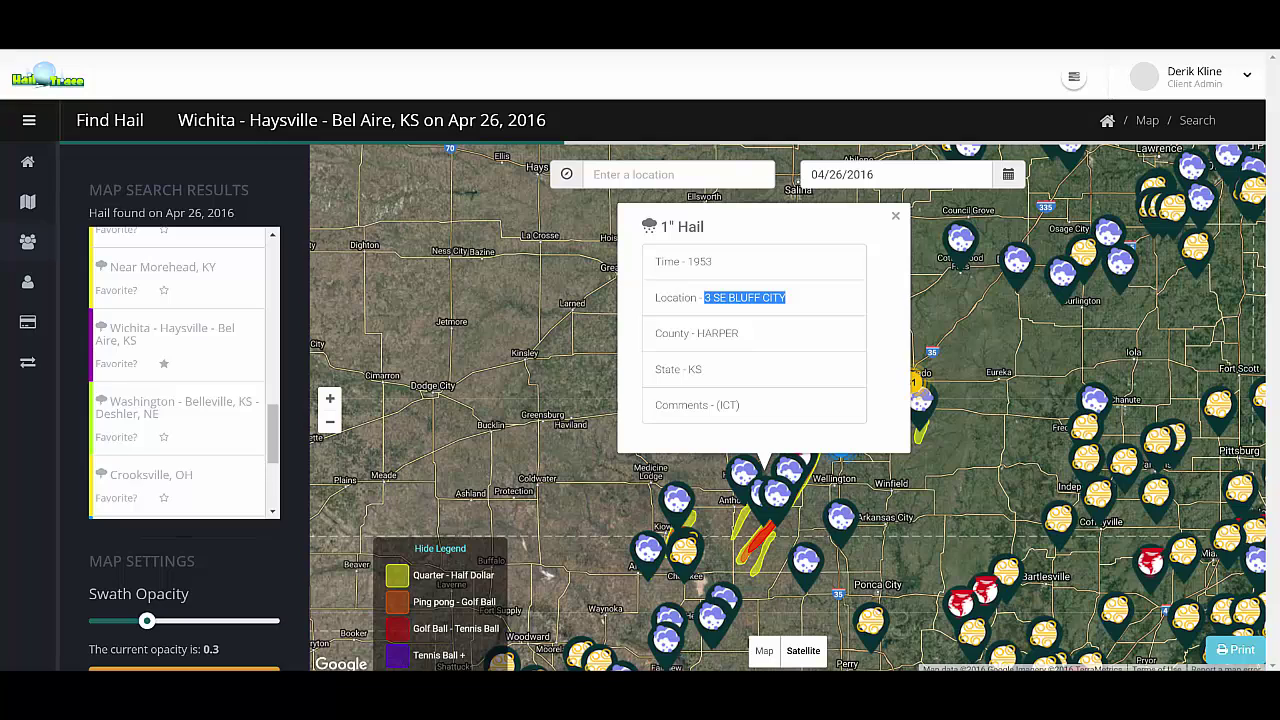
{"action": "left_click_drag", "start_coordinate": [697, 333], "coordinate": [695, 369]}
{"action": "left_click", "coordinate": [895, 216]}
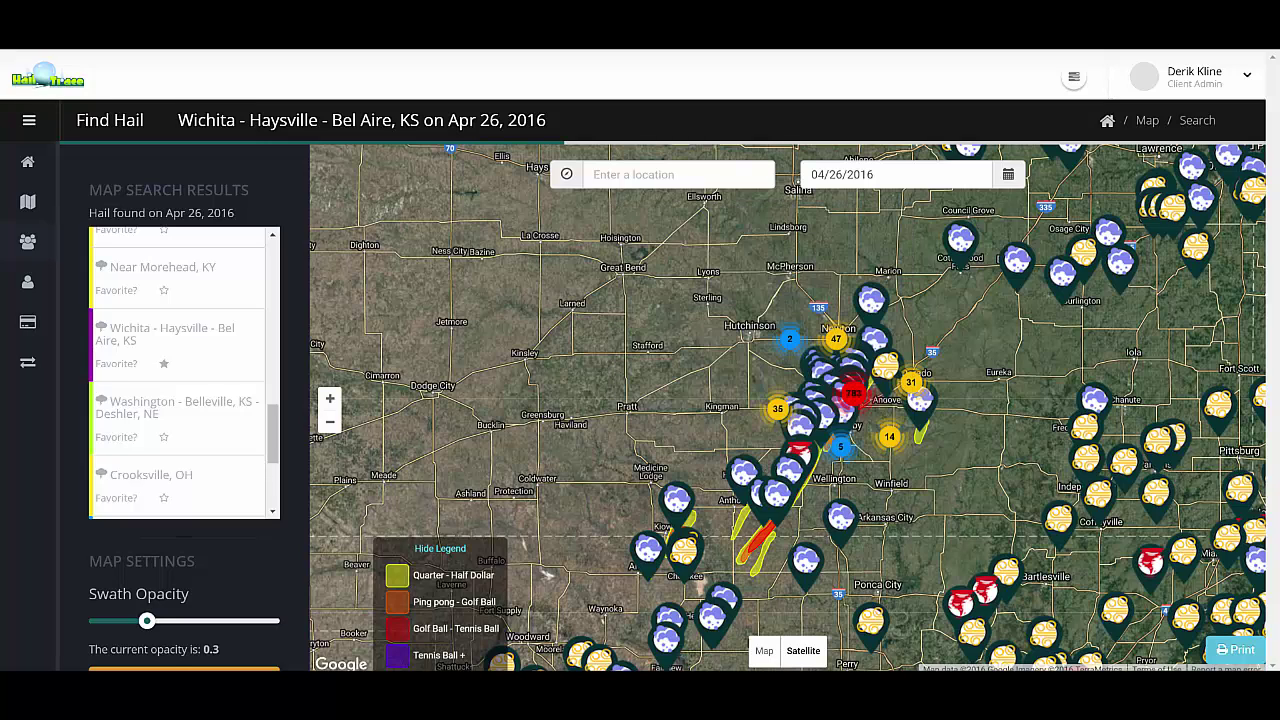
Show the impact details of the orange hail swath south of Wichita and examine its house count, hail size and wind speed.
{"action": "scroll", "coordinate": [776, 497], "scroll_direction": "up", "scroll_amount": 3}
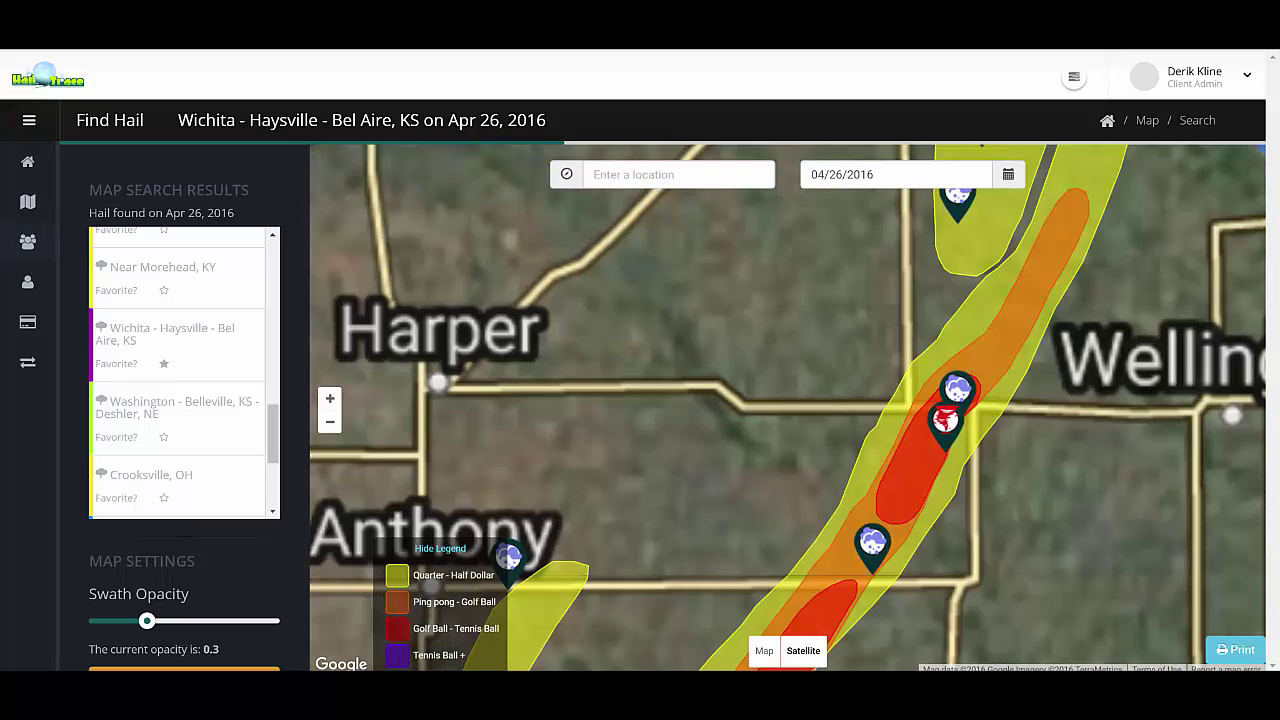
{"action": "left_click_drag", "start_coordinate": [930, 263], "coordinate": [645, 553]}
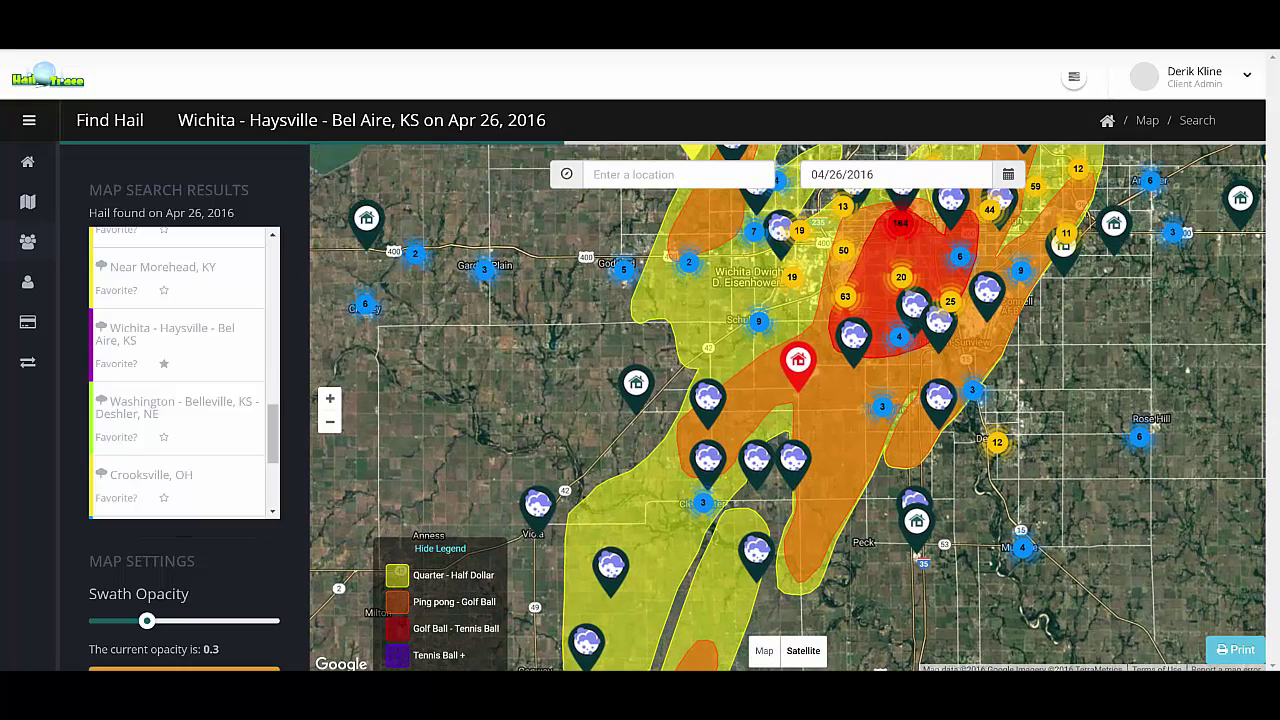
{"action": "left_click", "coordinate": [830, 413]}
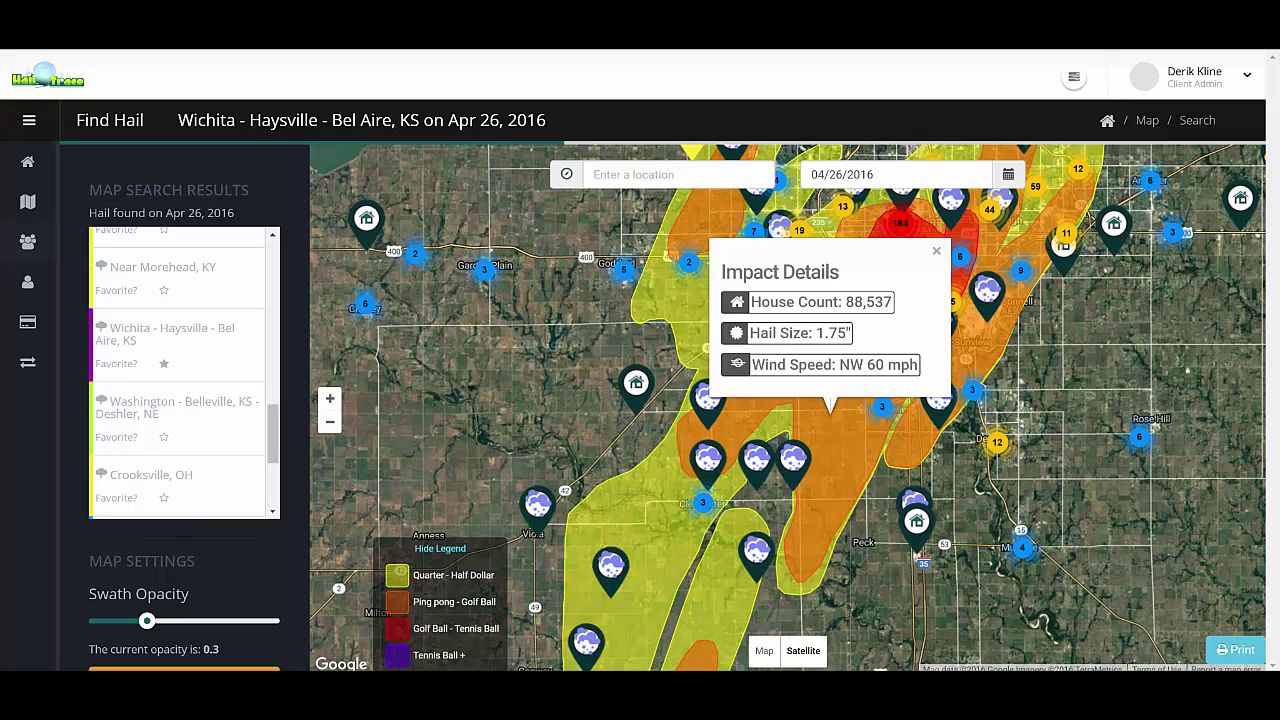
{"action": "left_click_drag", "start_coordinate": [846, 302], "coordinate": [892, 302]}
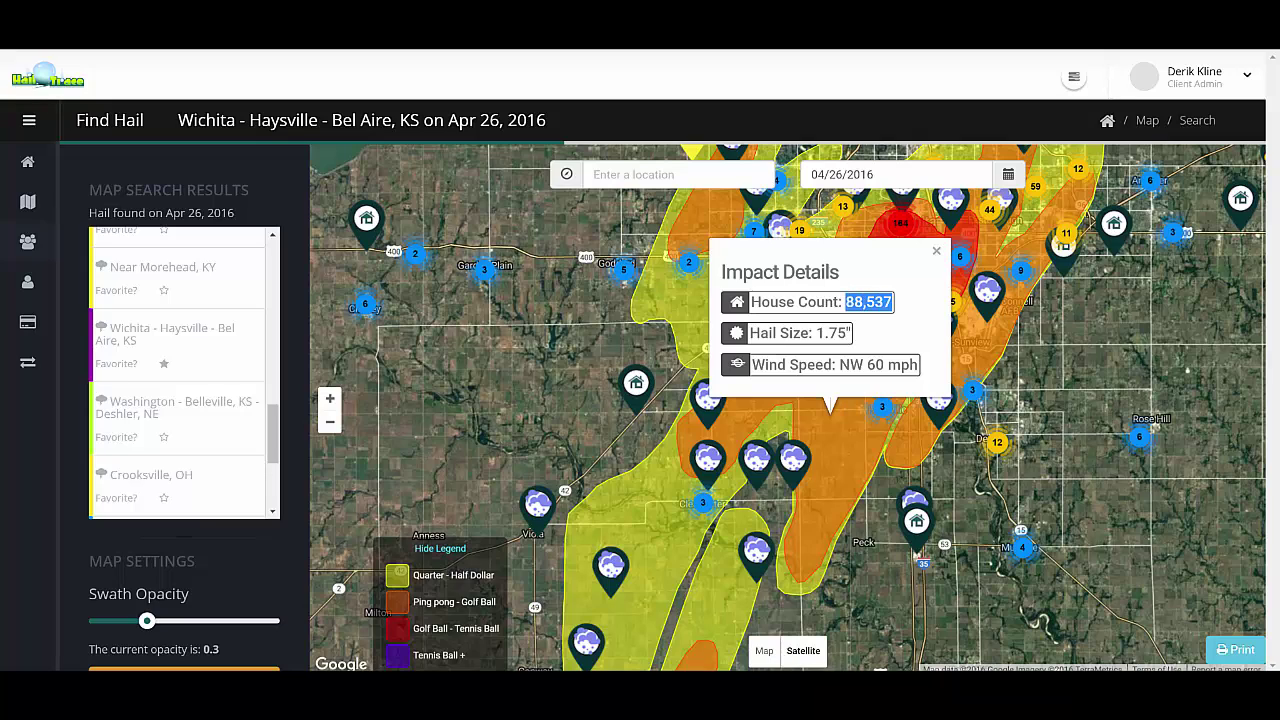
{"action": "left_click_drag", "start_coordinate": [816, 333], "coordinate": [918, 364]}
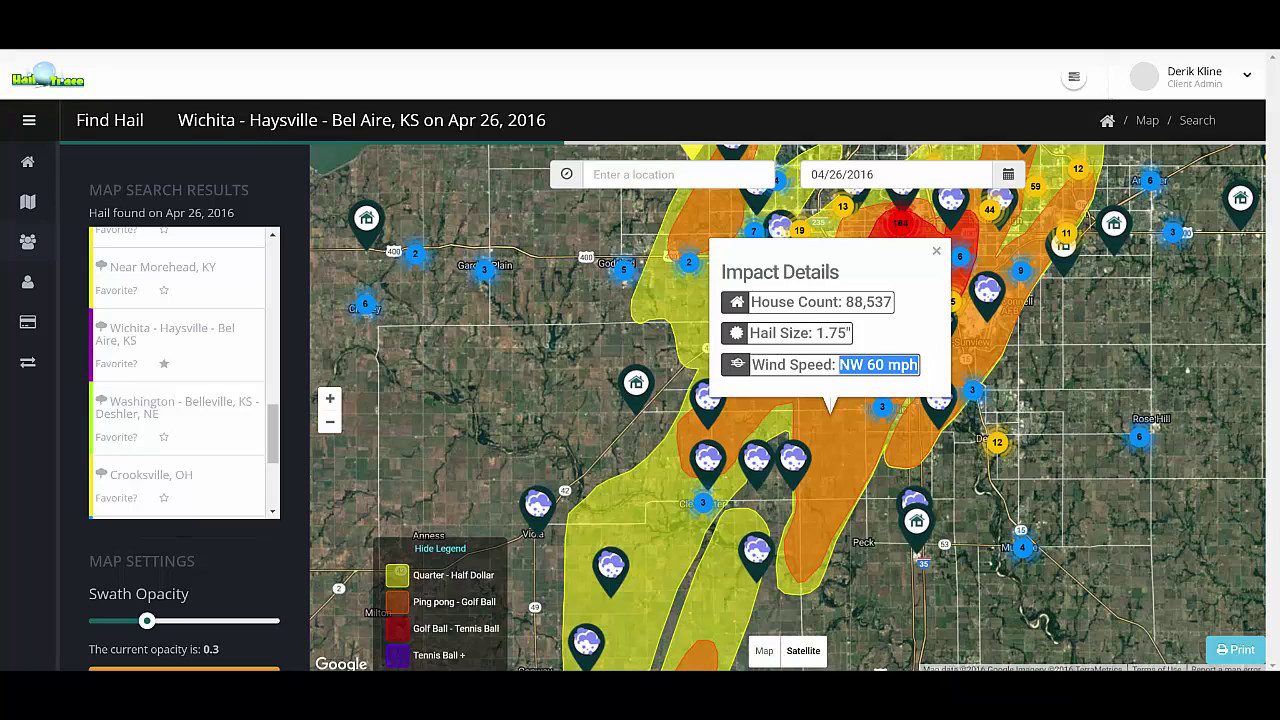
Close the impact details, examine the hail report at the red swath's southern edge northwest of Haysville, and close that report.
{"action": "left_click", "coordinate": [936, 251]}
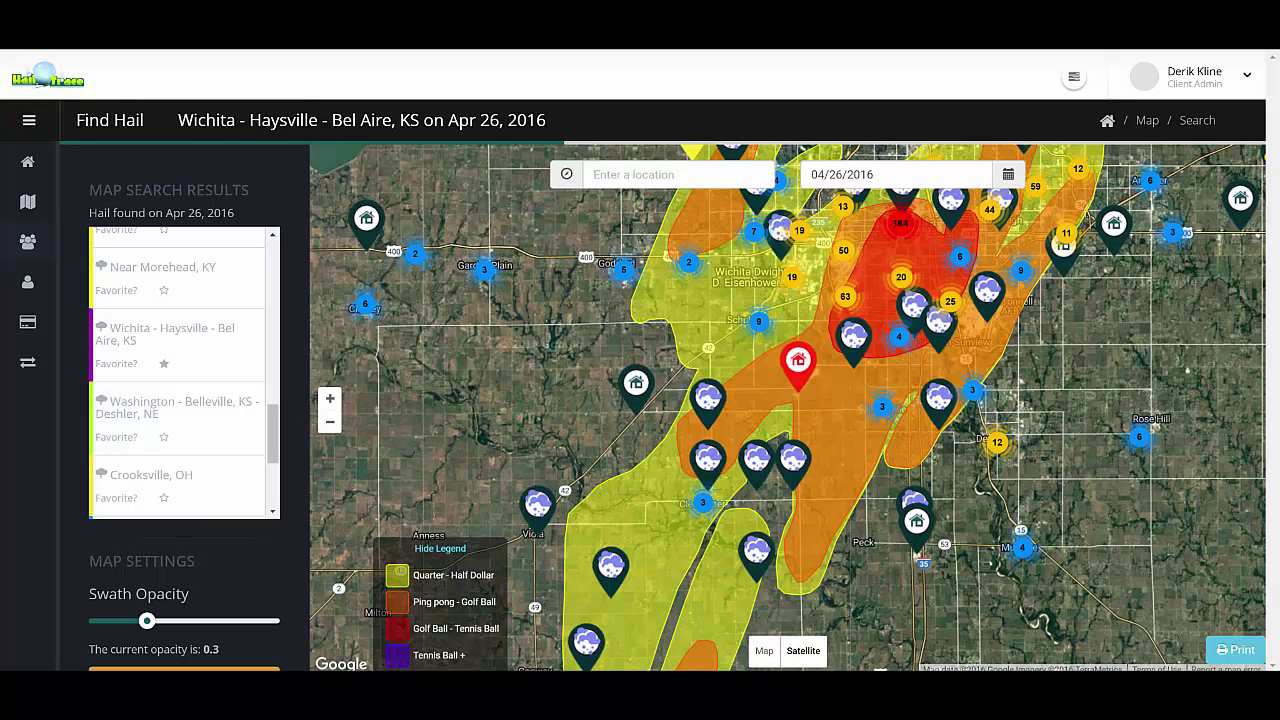
{"action": "left_click_drag", "start_coordinate": [936, 251], "coordinate": [877, 341]}
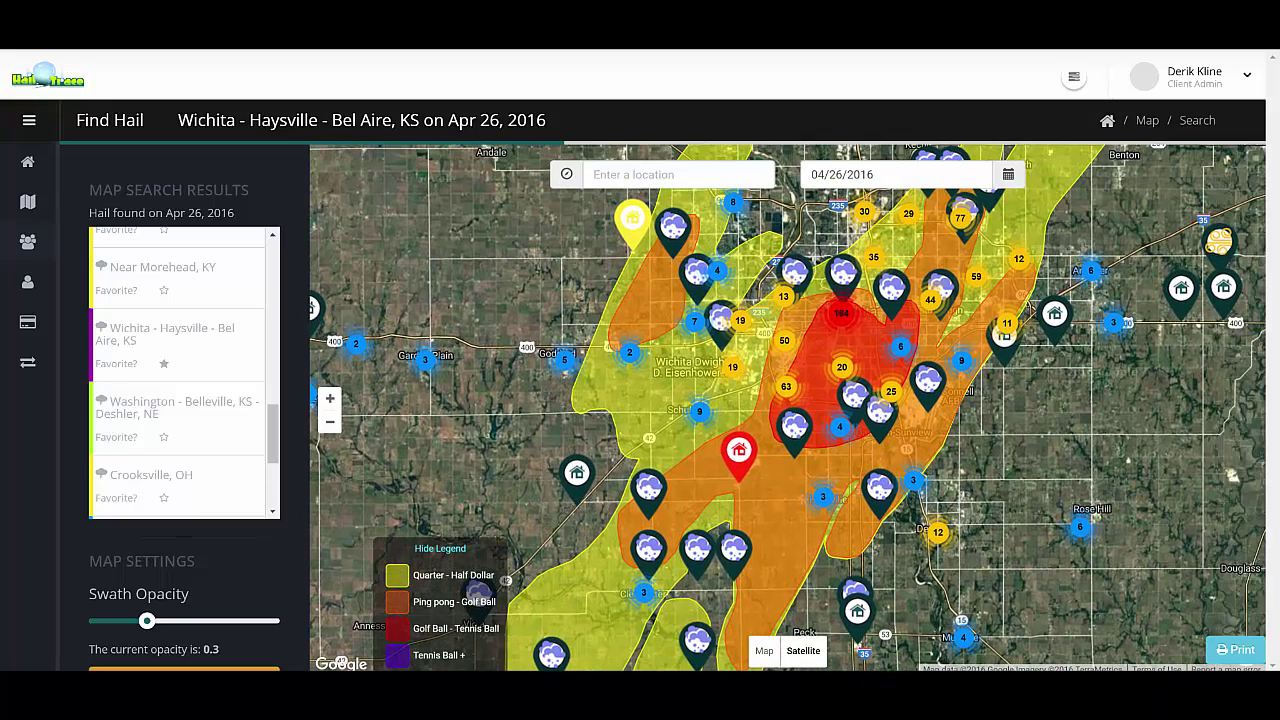
{"action": "left_click", "coordinate": [794, 428]}
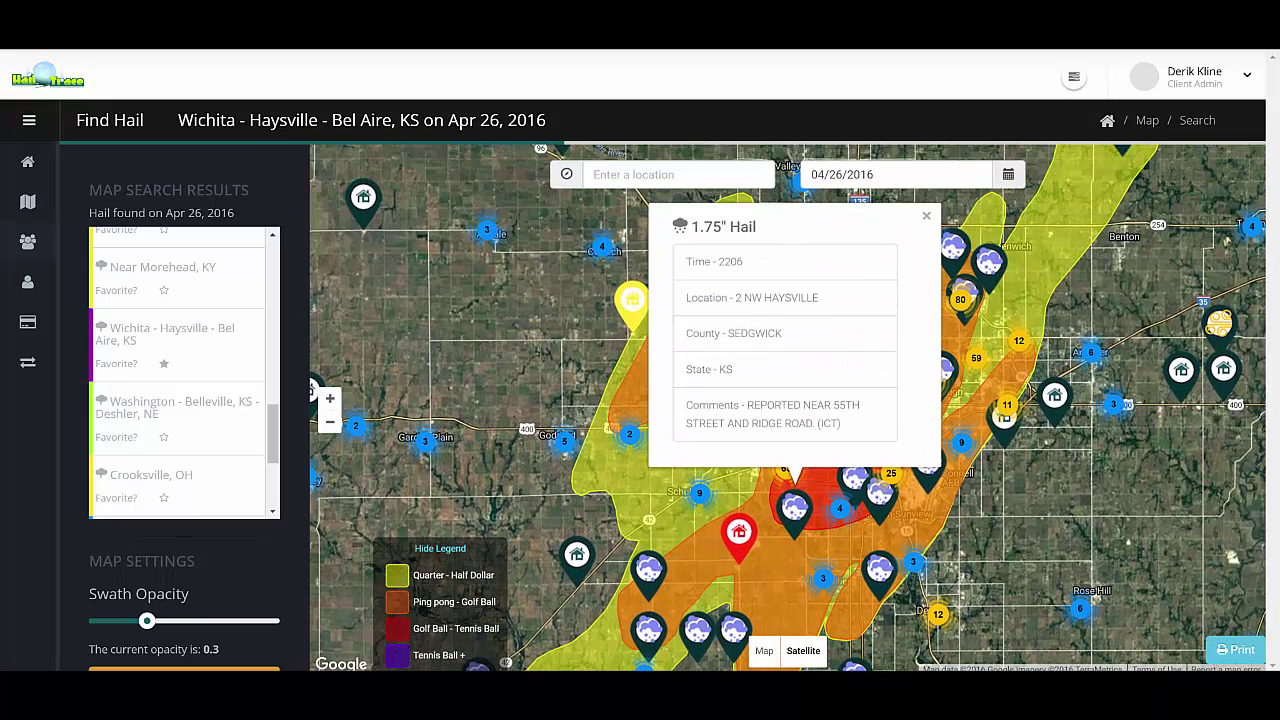
{"action": "scroll", "coordinate": [198, 410], "scroll_direction": "down", "scroll_amount": 5}
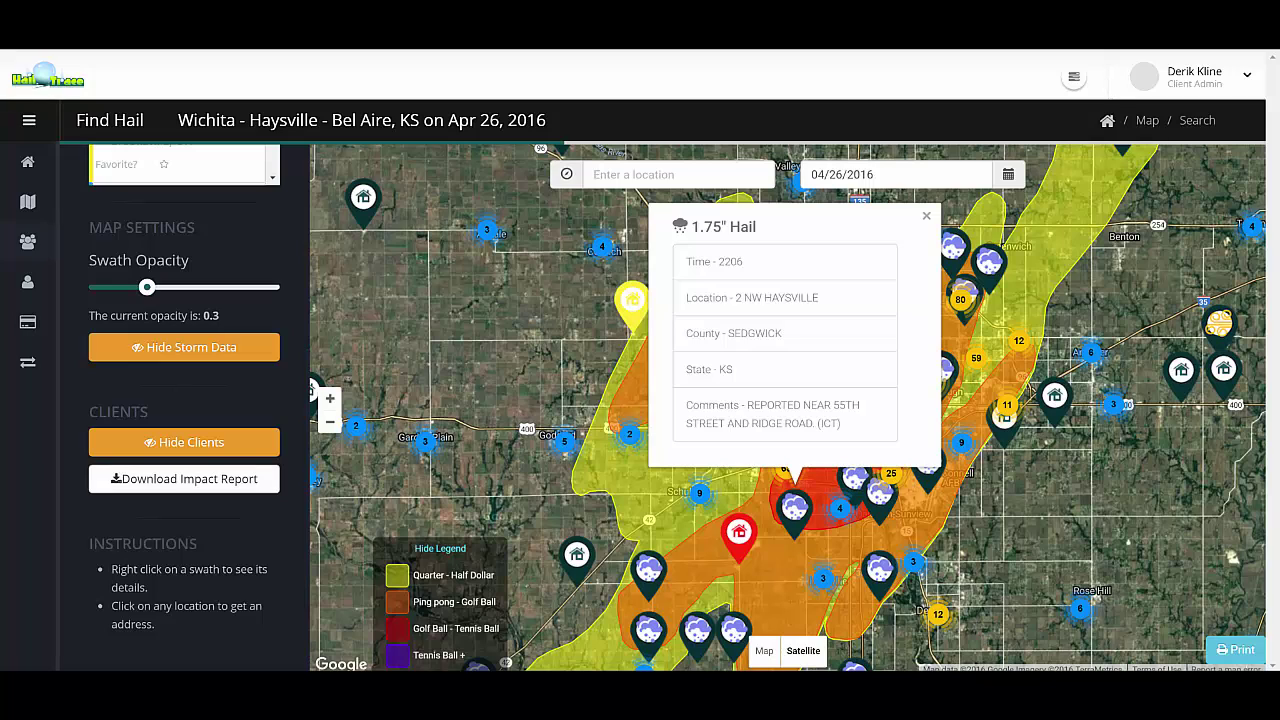
{"action": "left_click", "coordinate": [926, 215]}
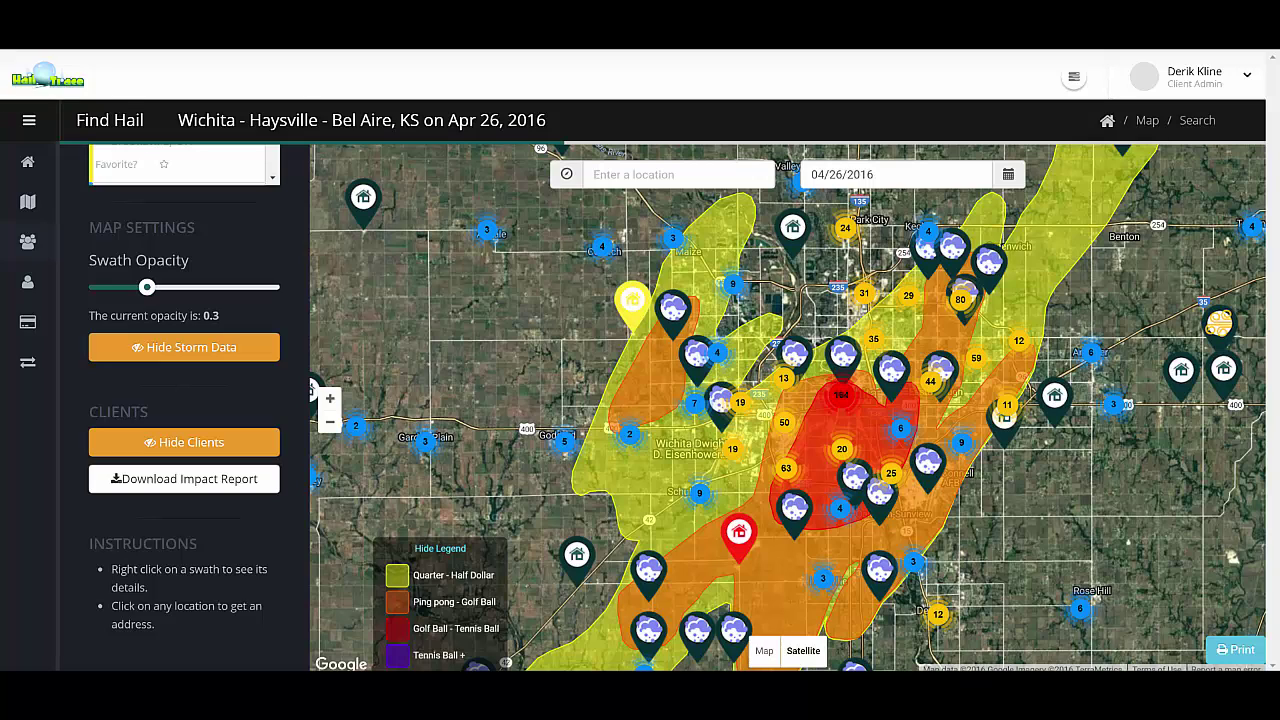
Search for storms near Wichita, KS, United States.
{"action": "type", "text": "wichi"}
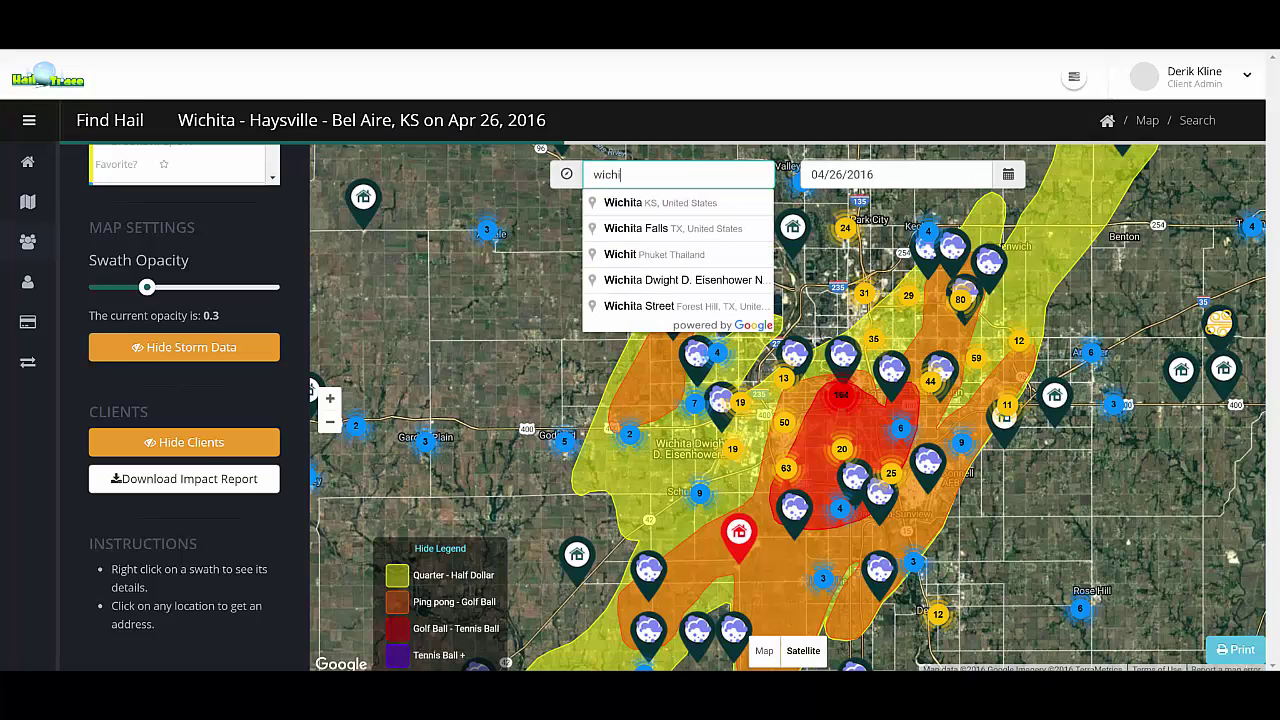
{"action": "key", "text": "Down"}
{"action": "key", "text": "Return"}
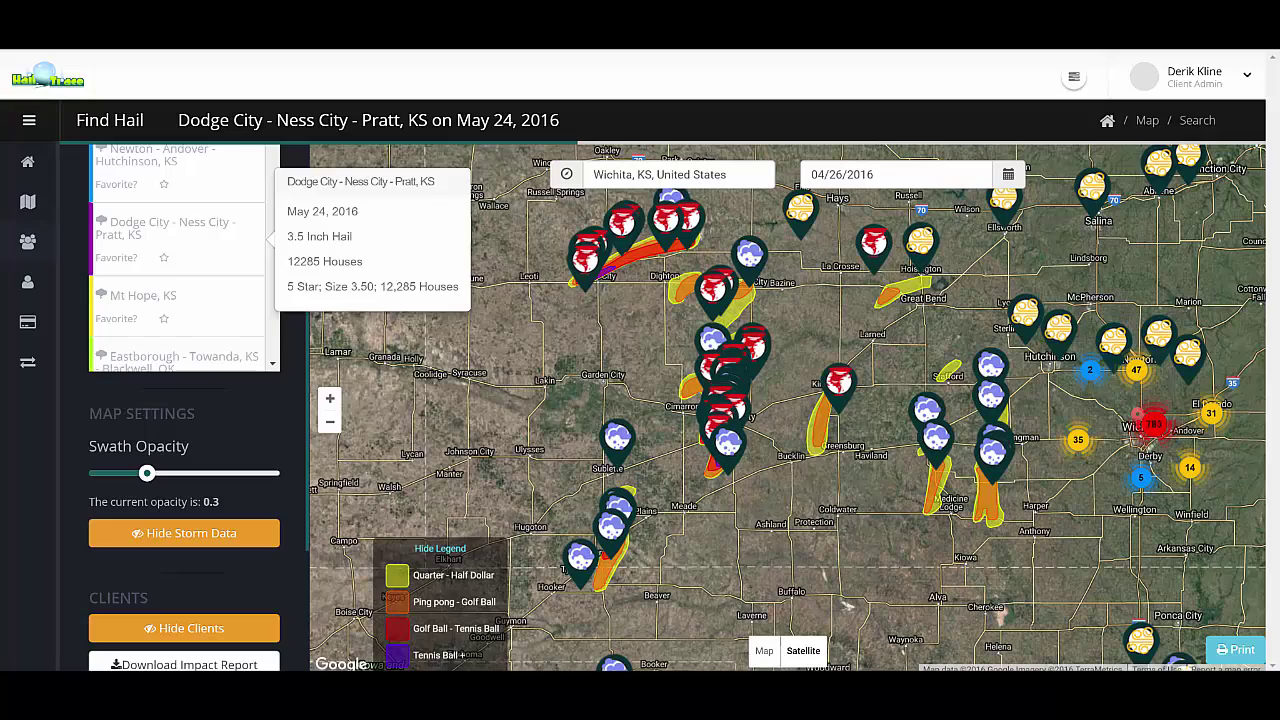
Look up the address of a house in Hutchinson's residential blocks just south of E Ave F St.
{"action": "left_click_drag", "start_coordinate": [848, 605], "coordinate": [712, 619]}
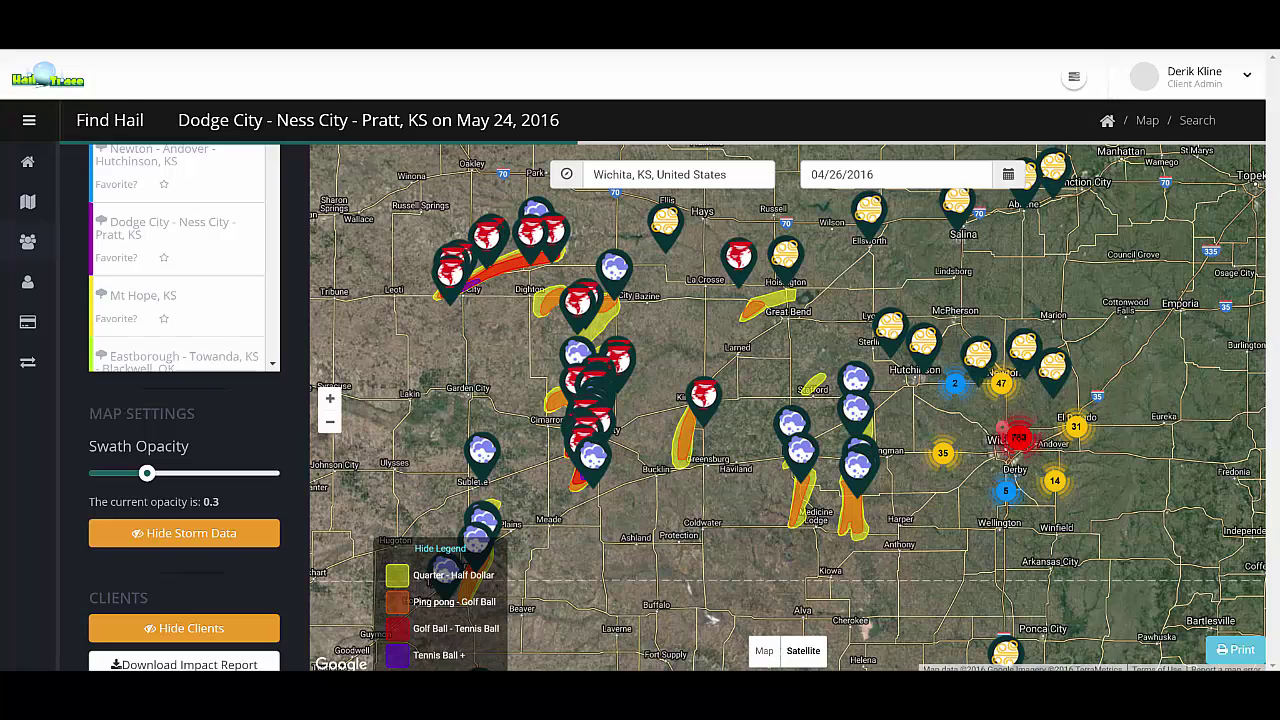
{"action": "scroll", "coordinate": [925, 395], "scroll_direction": "up", "scroll_amount": 2}
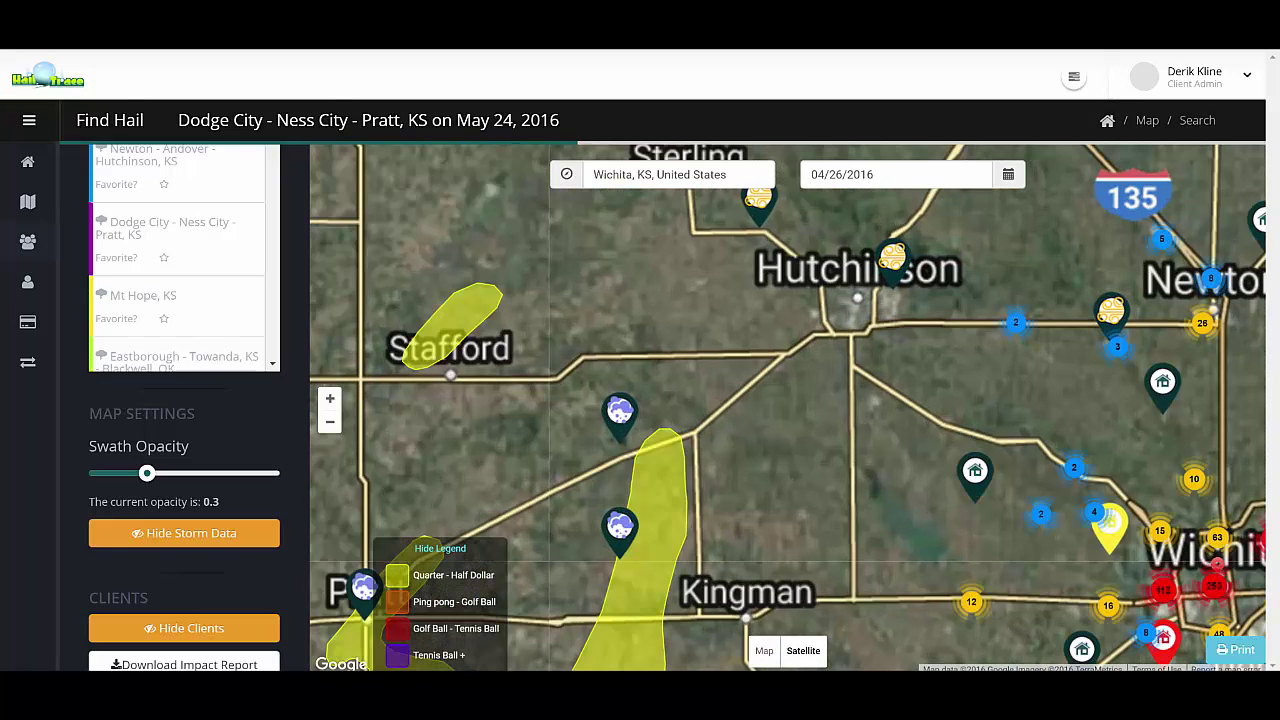
{"action": "left_click_drag", "start_coordinate": [849, 304], "coordinate": [838, 406]}
{"action": "scroll", "coordinate": [838, 406], "scroll_direction": "up", "scroll_amount": 1}
{"action": "scroll", "coordinate": [862, 411], "scroll_direction": "up", "scroll_amount": 2}
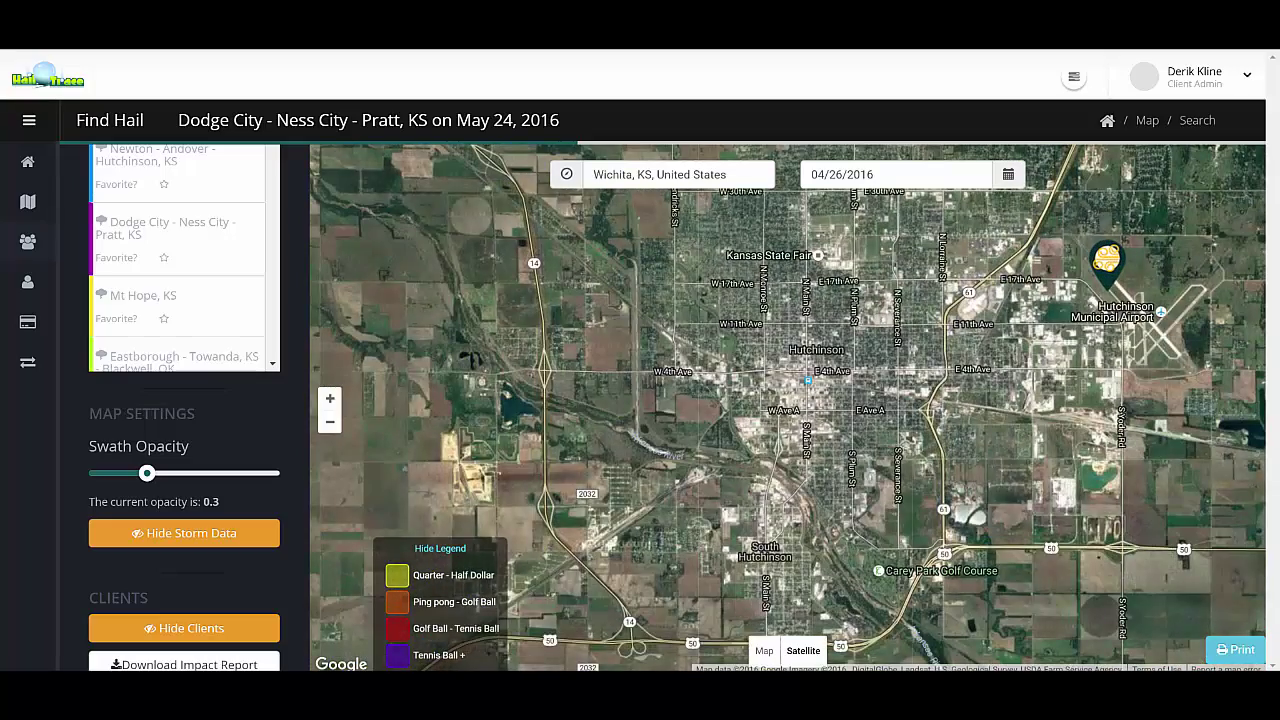
{"action": "scroll", "coordinate": [835, 445], "scroll_direction": "up", "scroll_amount": 2}
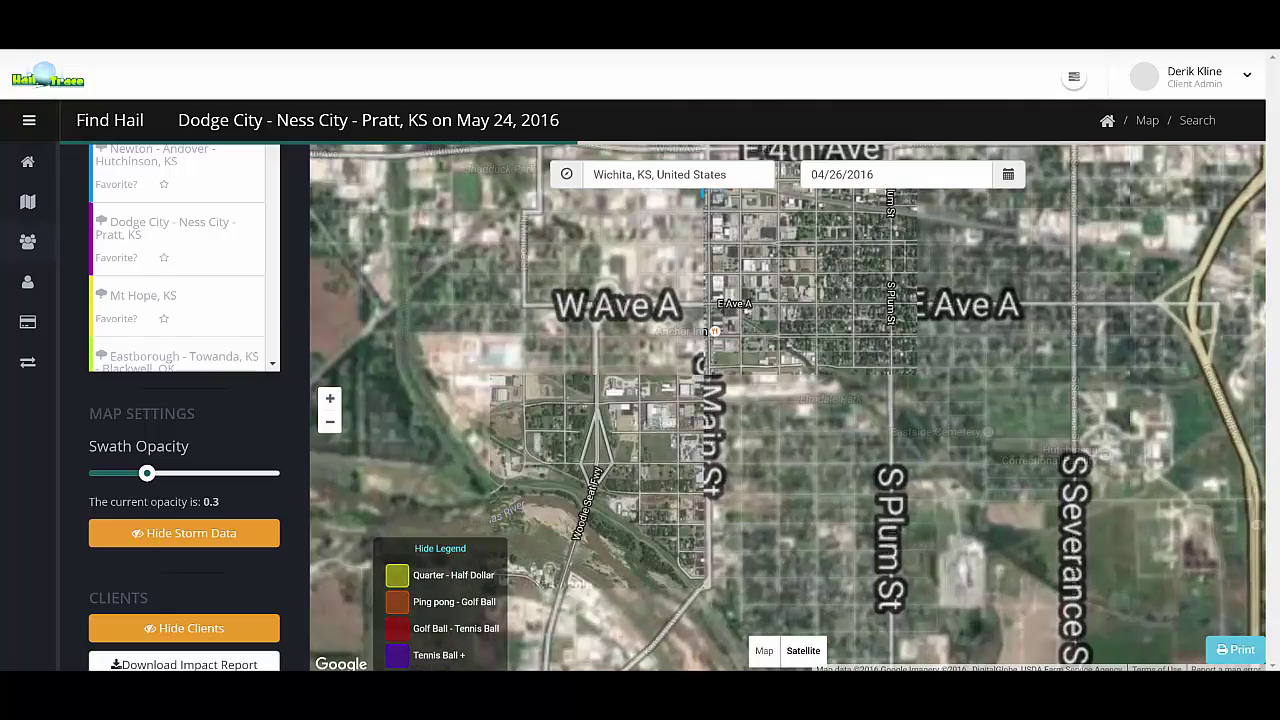
{"action": "scroll", "coordinate": [815, 445], "scroll_direction": "up", "scroll_amount": 1}
{"action": "scroll", "coordinate": [820, 445], "scroll_direction": "up", "scroll_amount": 3}
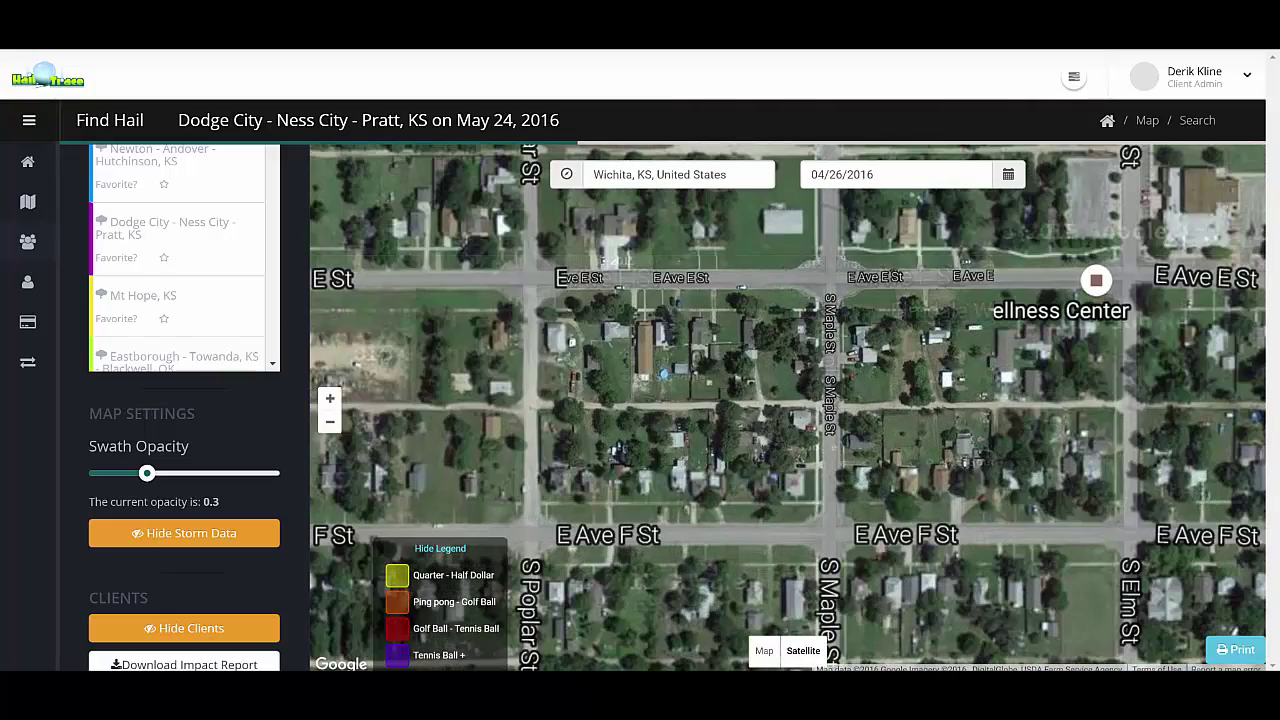
{"action": "left_click_drag", "start_coordinate": [820, 445], "coordinate": [720, 217]}
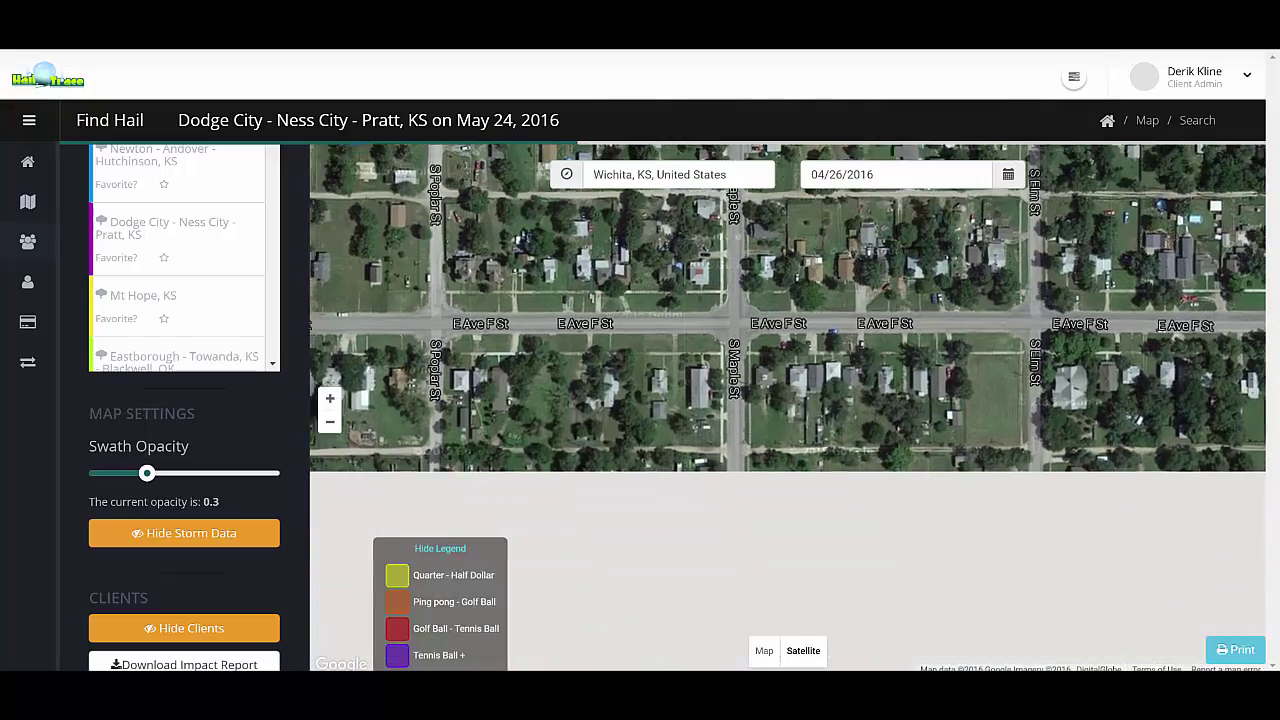
{"action": "left_click_drag", "start_coordinate": [860, 430], "coordinate": [720, 344]}
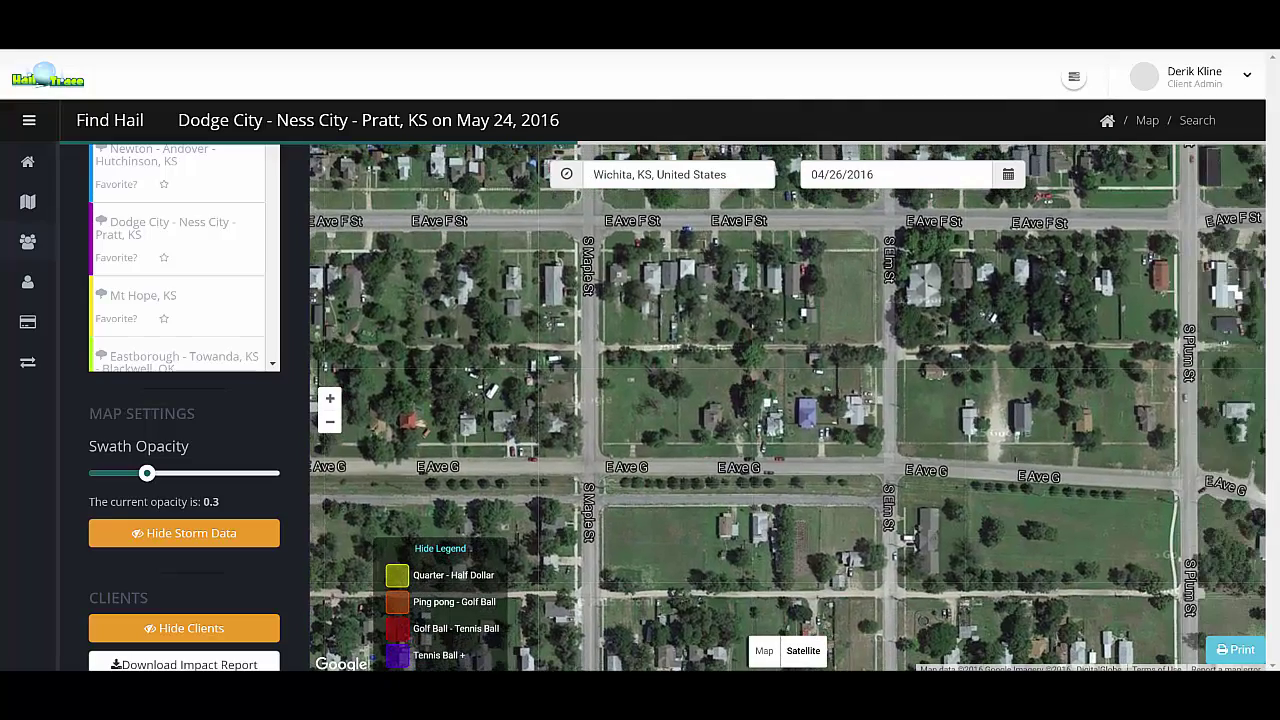
{"action": "left_click", "coordinate": [927, 285]}
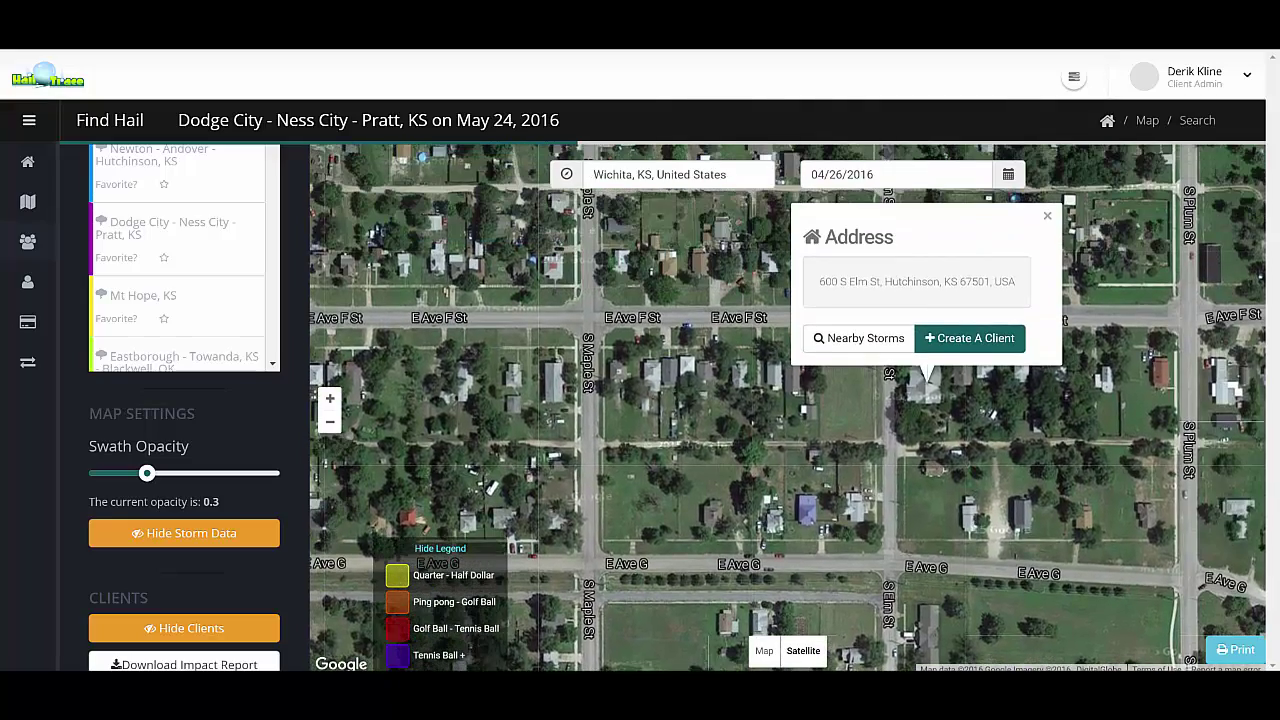
Start a new client record from the selected house's address and enter the client's full name.
{"action": "left_click", "coordinate": [969, 338]}
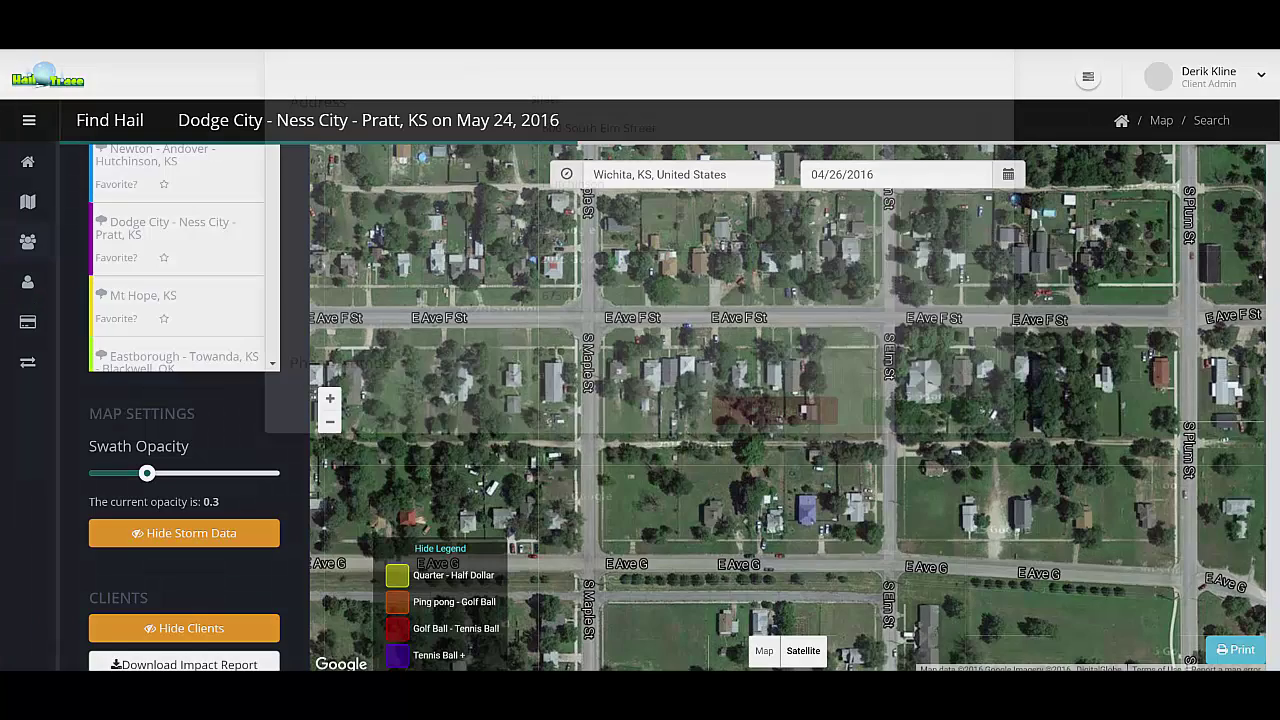
{"action": "left_click", "coordinate": [542, 150]}
{"action": "type", "text": "J"}
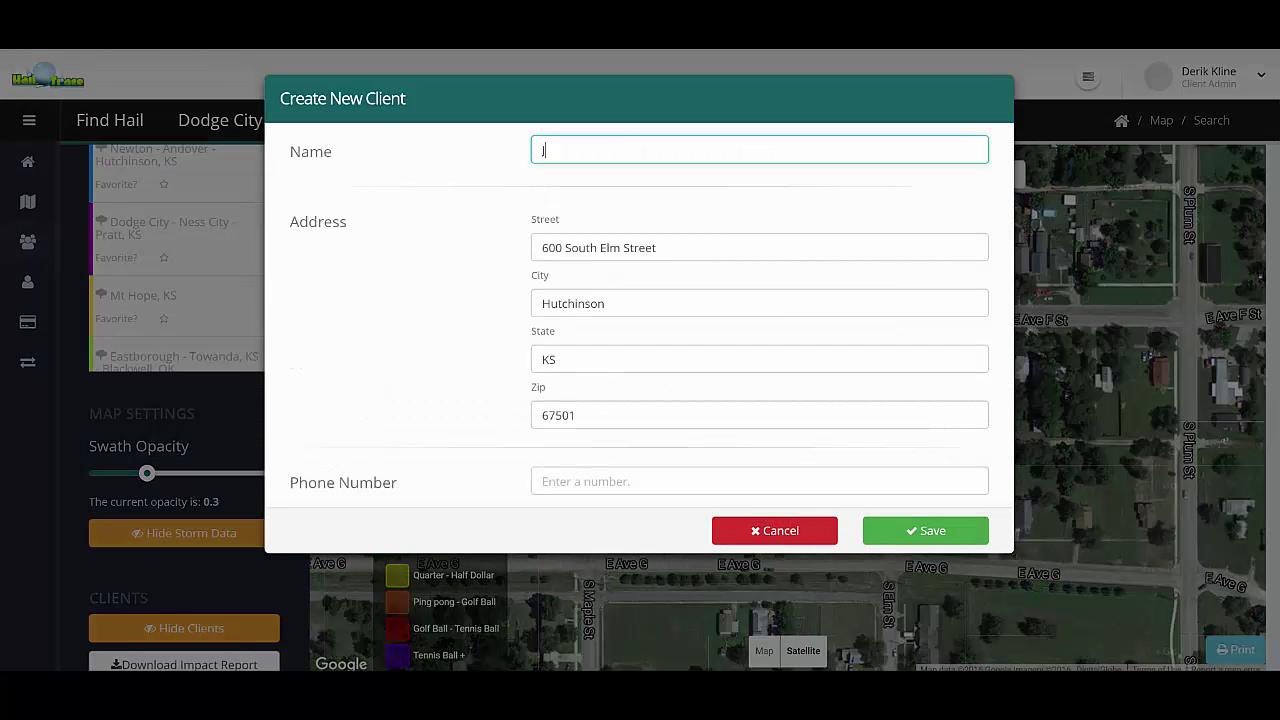
{"action": "type", "text": "ane Doe"}
Enter the new client's phone number, save the client, and close the client's details on the map.
{"action": "key", "text": "Tab"}
{"action": "key", "text": "Tab"}
{"action": "key", "text": "Tab"}
{"action": "key", "text": "Tab"}
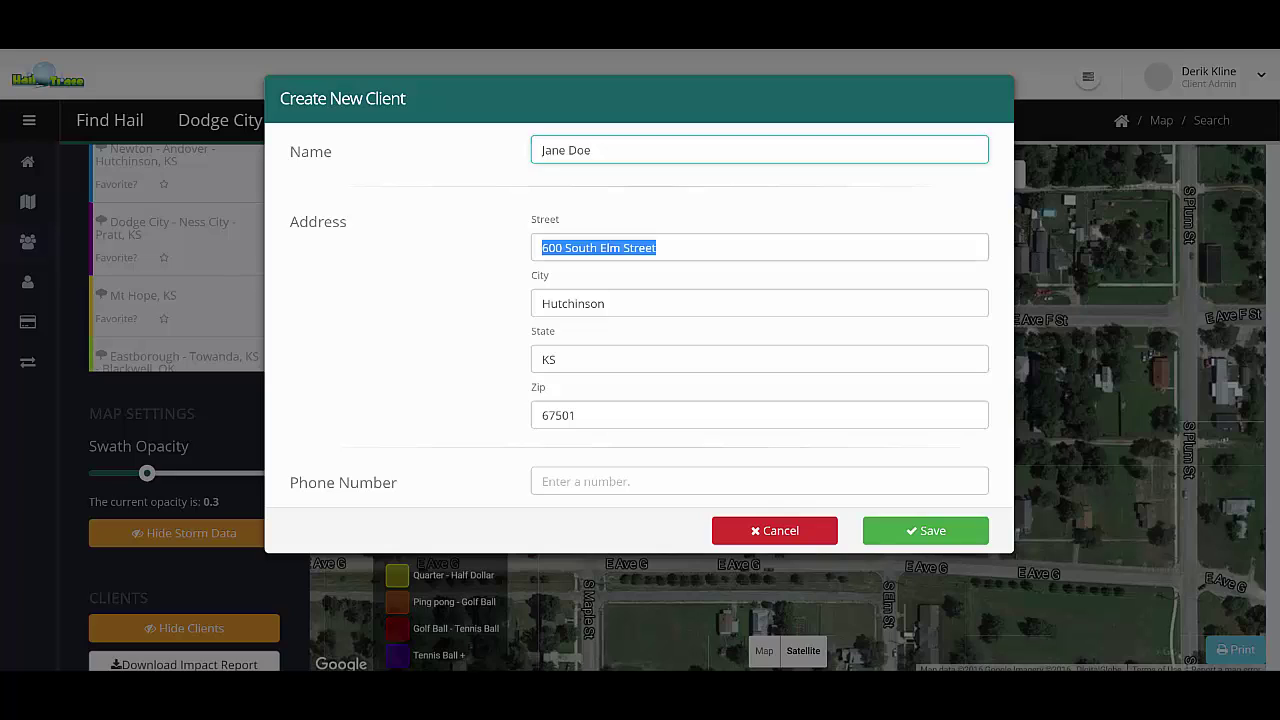
{"action": "key", "text": "Tab"}
{"action": "type", "text": "1"}
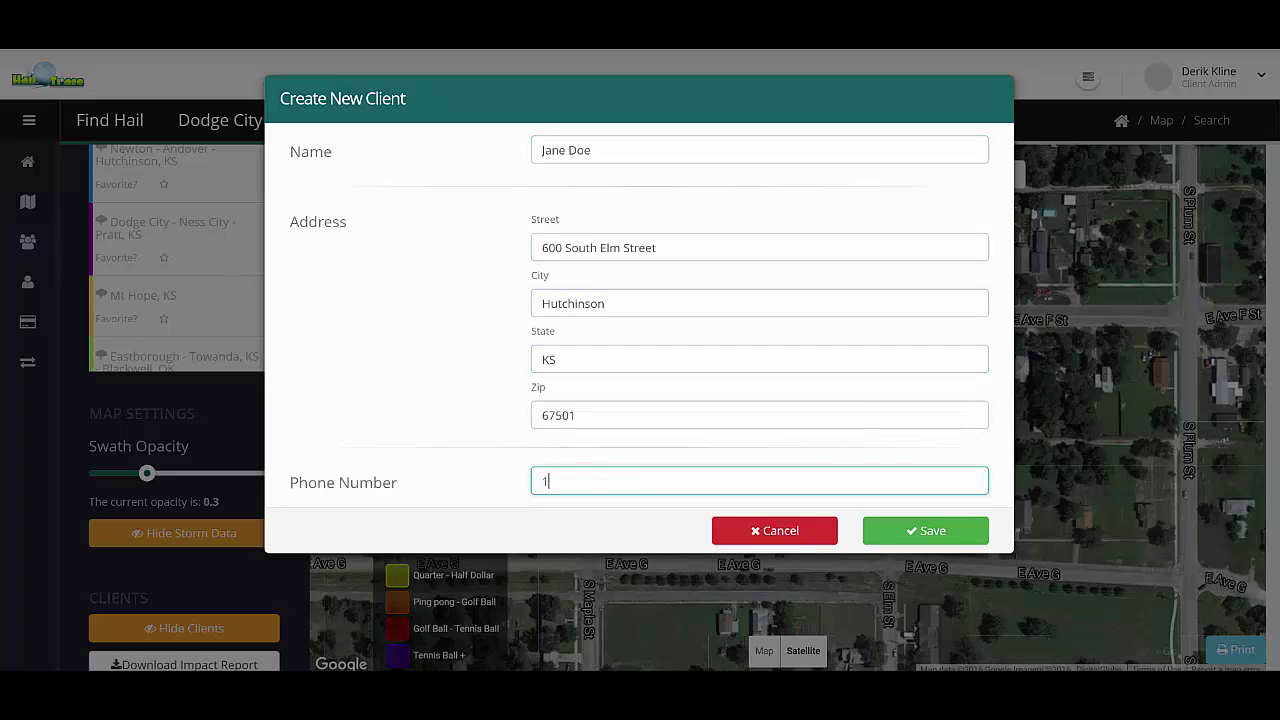
{"action": "type", "text": "234567890"}
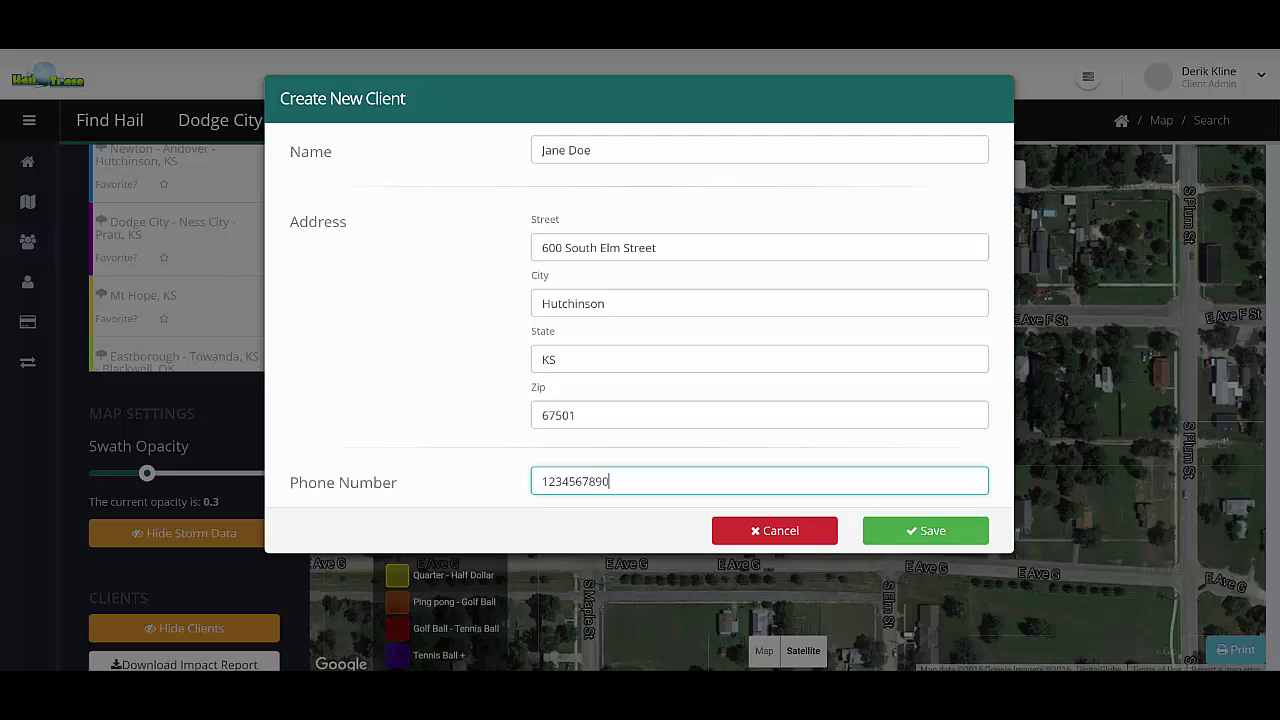
{"action": "left_click", "coordinate": [925, 530]}
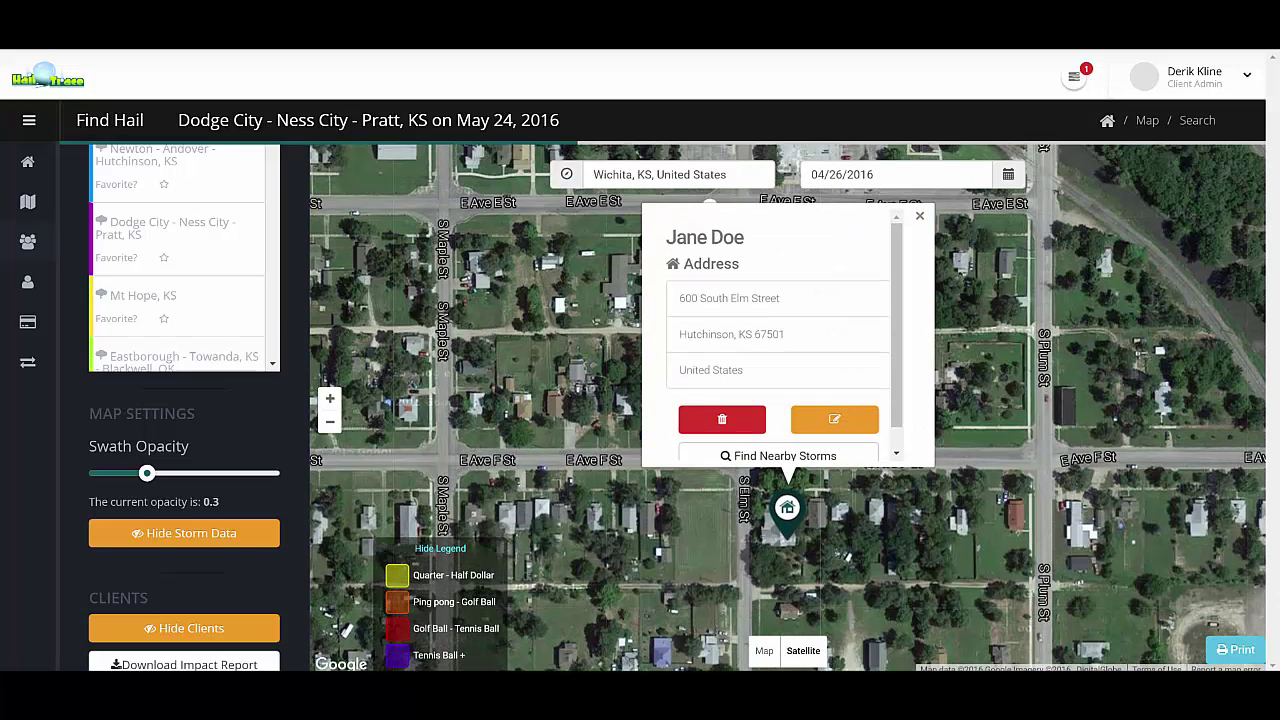
{"action": "left_click", "coordinate": [919, 216]}
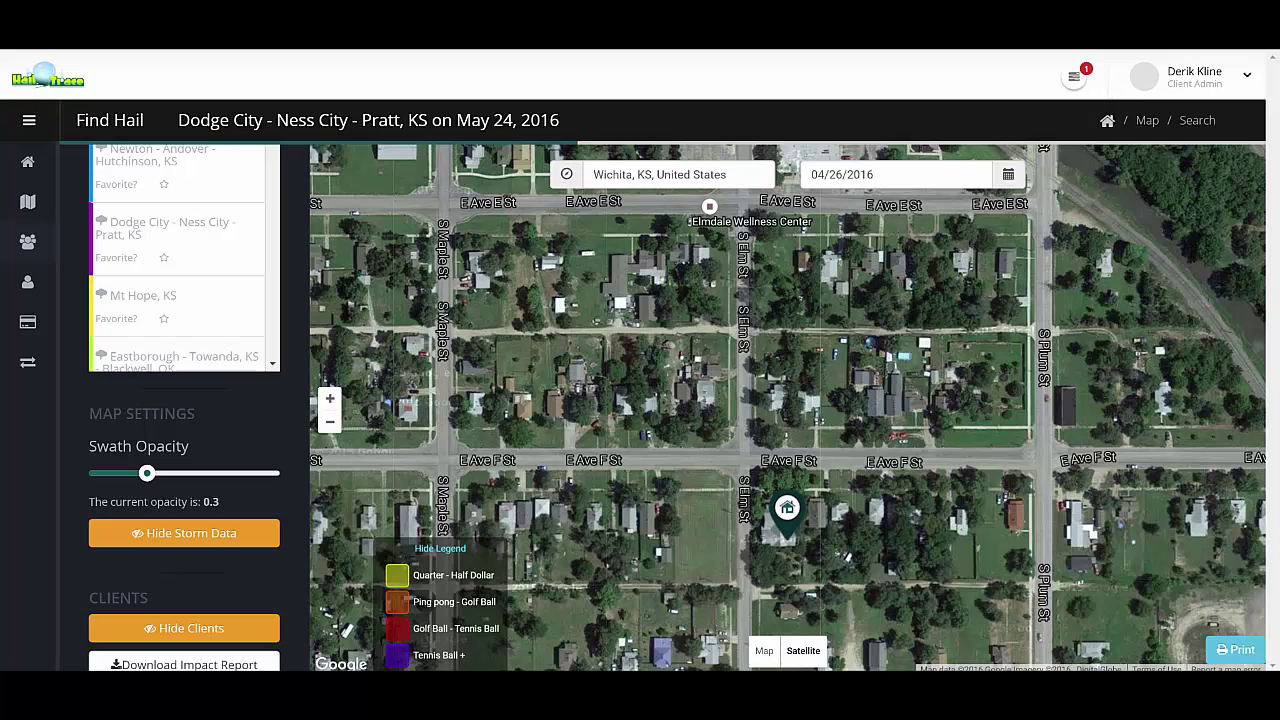
Search for storms near the new client's house in Hutchinson and look through the storm results.
{"action": "left_click", "coordinate": [788, 518]}
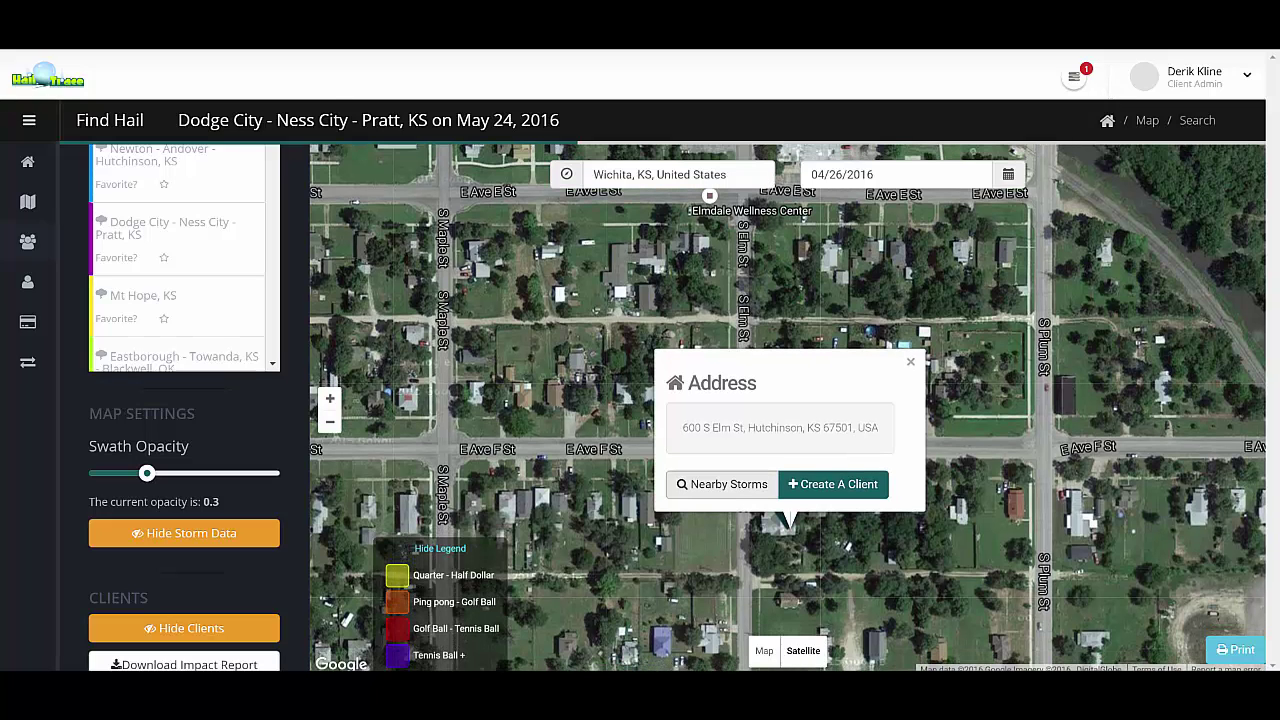
{"action": "left_click", "coordinate": [721, 484]}
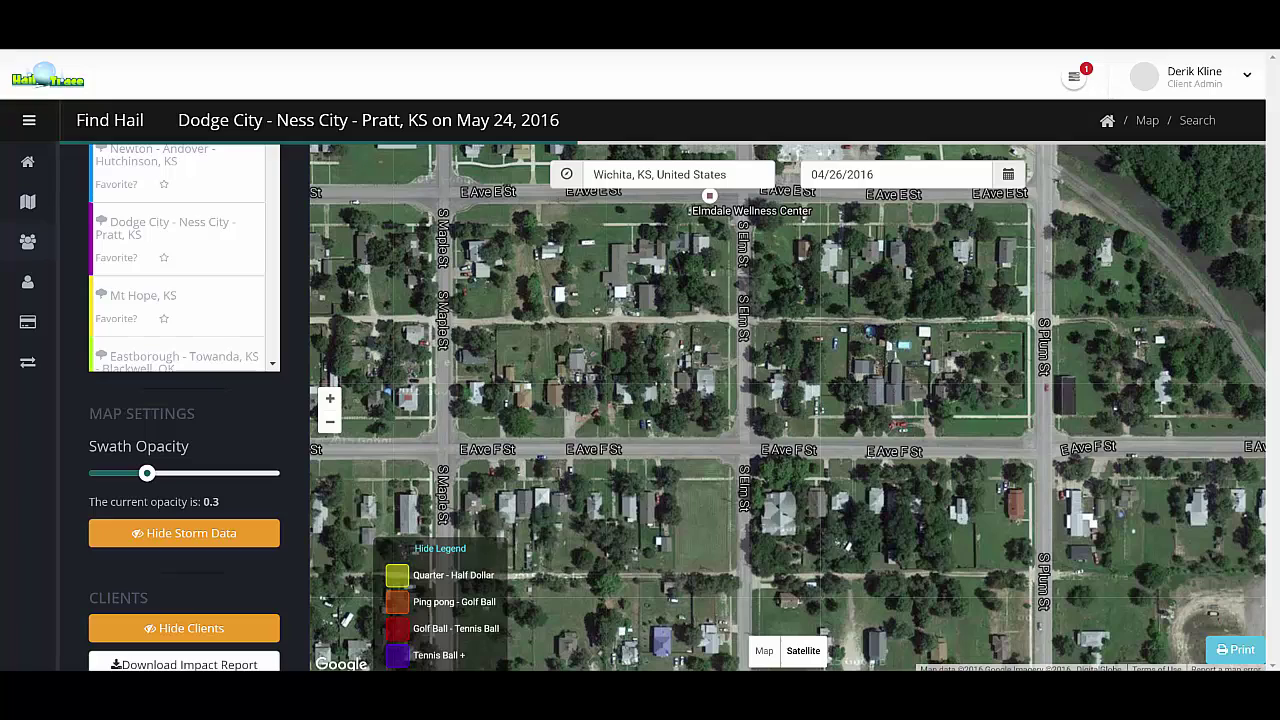
{"action": "scroll", "coordinate": [177, 257], "scroll_direction": "down", "scroll_amount": 1}
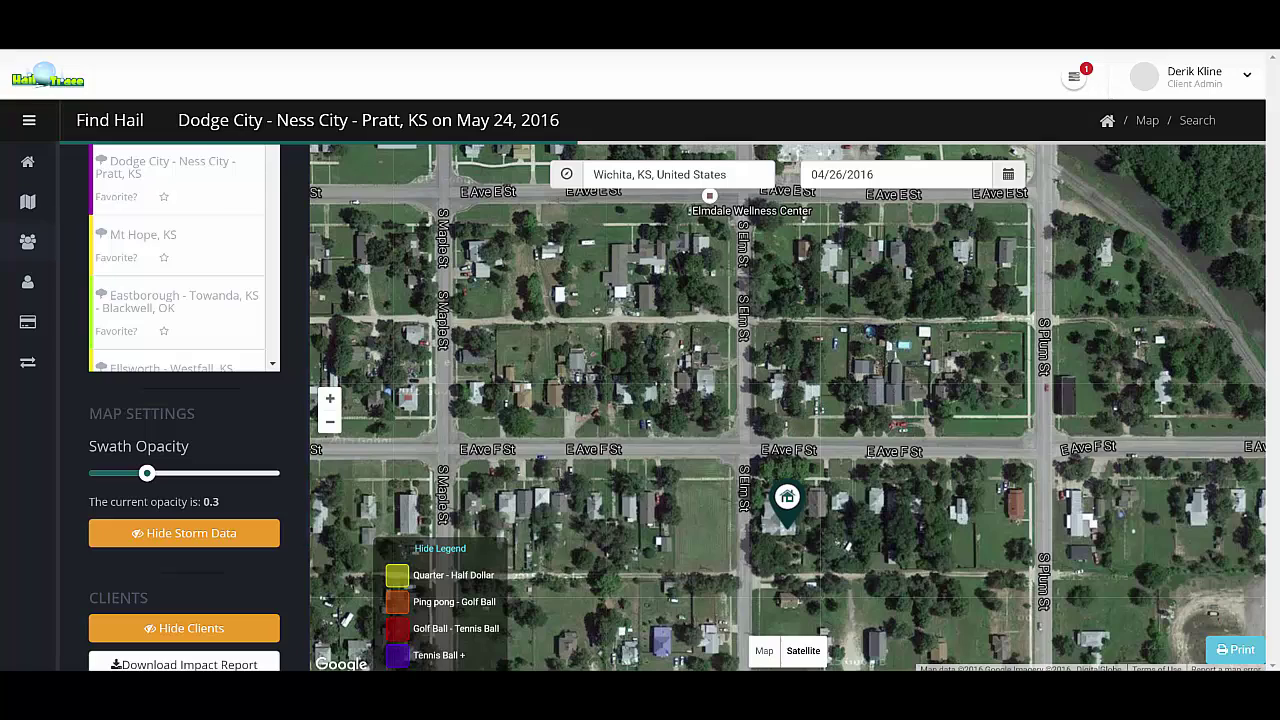
{"action": "scroll", "coordinate": [765, 372], "scroll_direction": "up", "scroll_amount": 3}
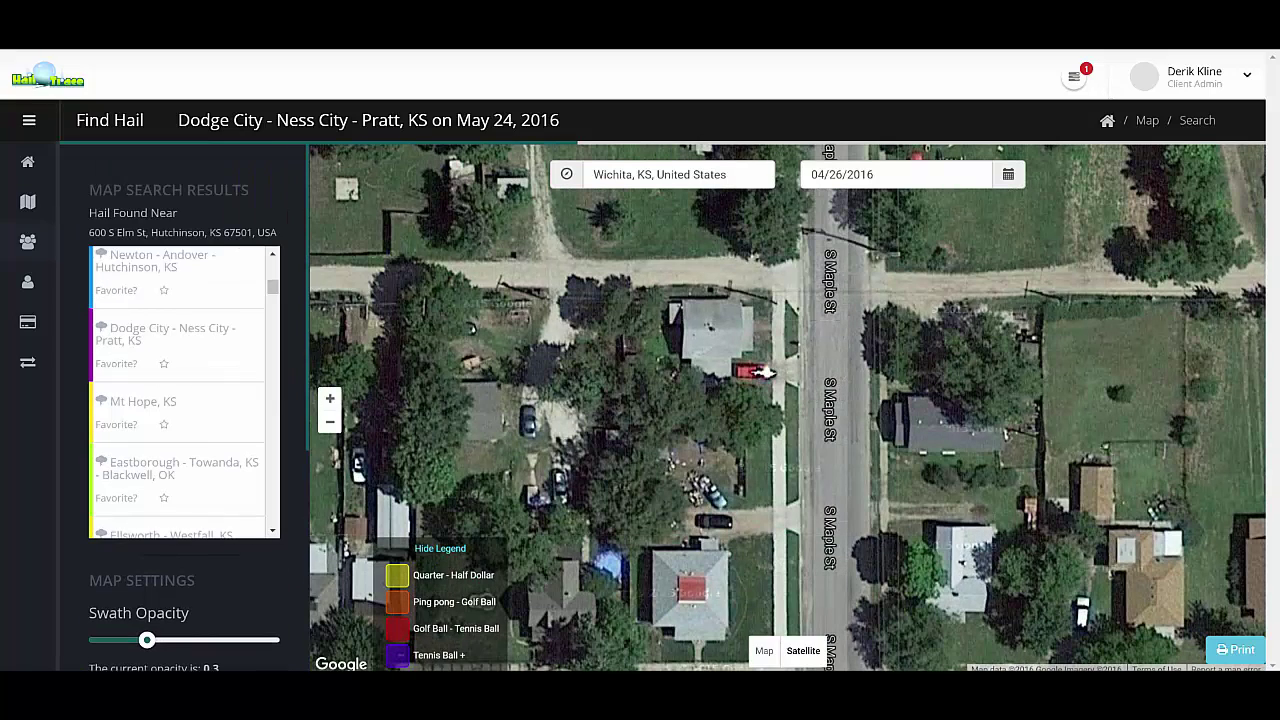